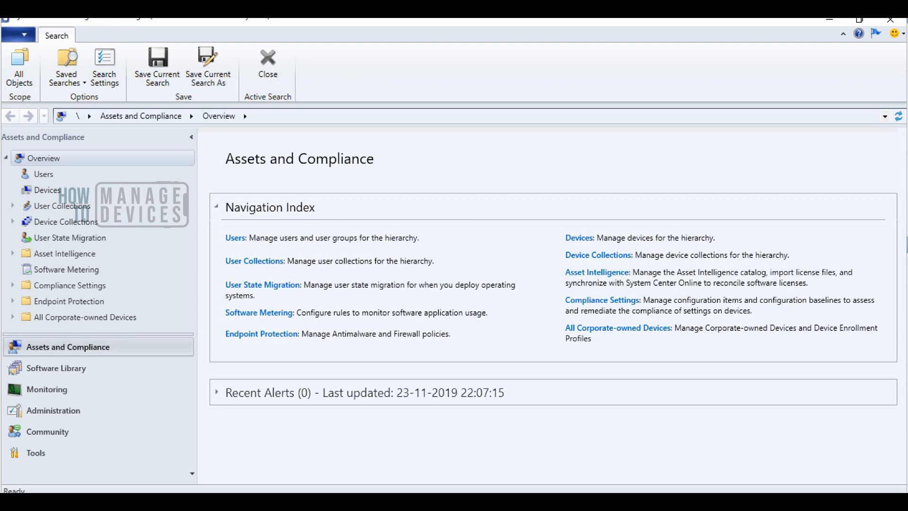
Step: Open Updates and Servicing in the Administration workspace and widen the Name column to show full update names
left_click(74, 409)
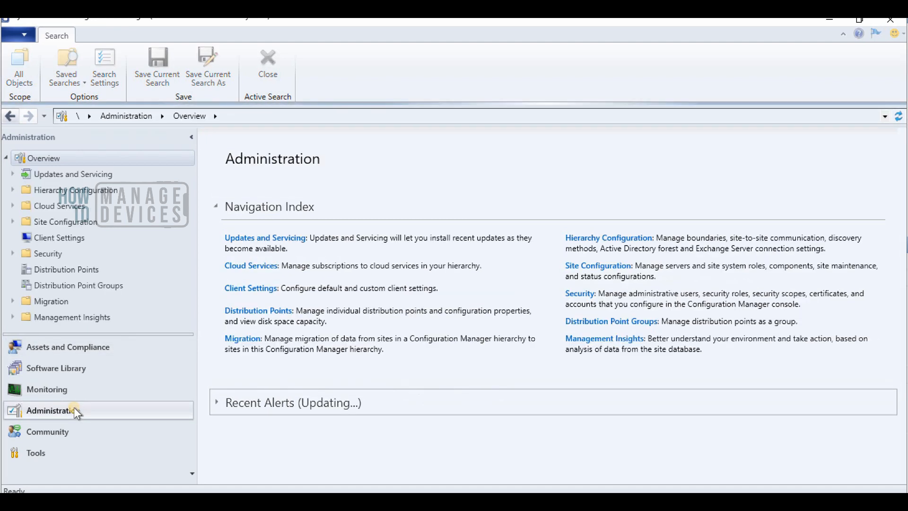
left_click(93, 175)
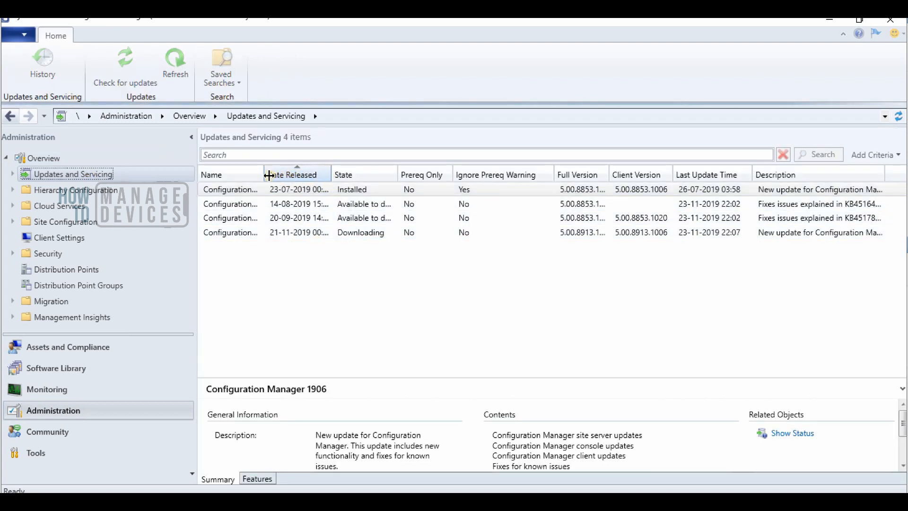
left_click_drag(265, 173, 449, 163)
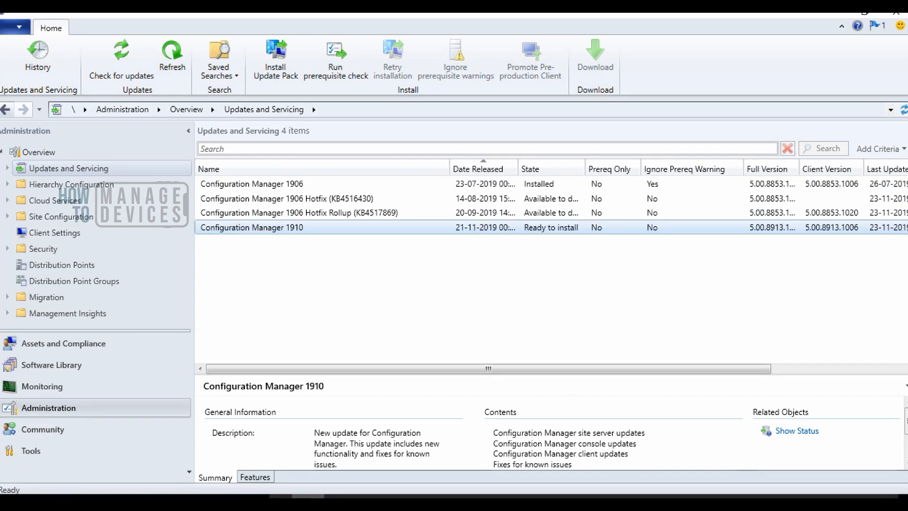
Step: Start installing the Configuration Manager 1910 update pack, ignoring prerequisite check warnings, and continue to the features page
left_click(245, 227)
right_click(274, 226)
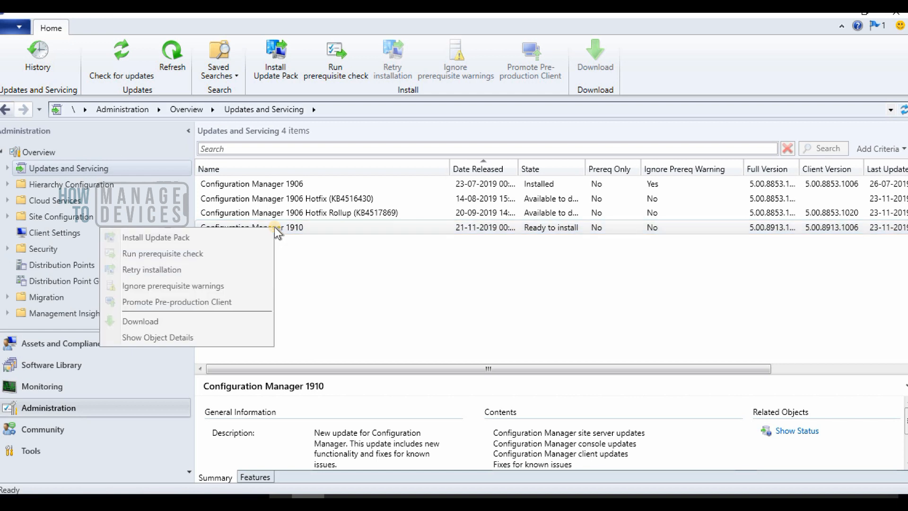
left_click(255, 241)
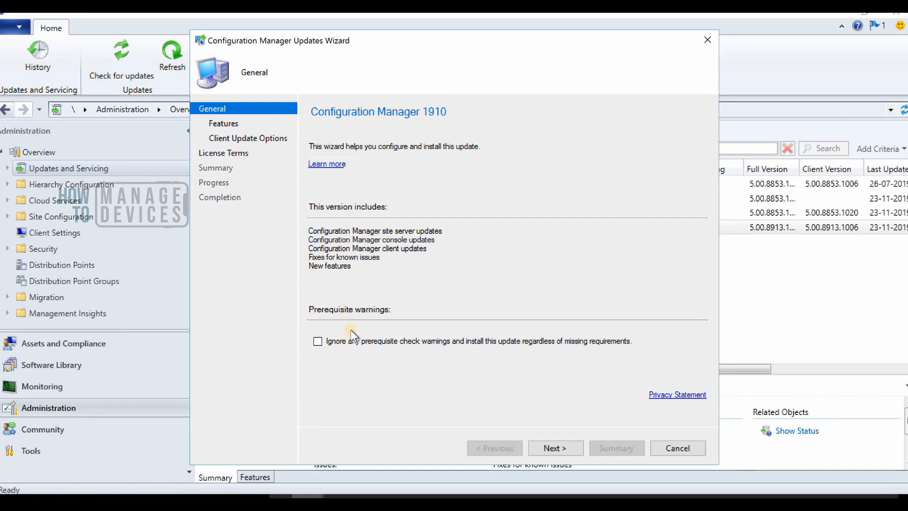
left_click(353, 337)
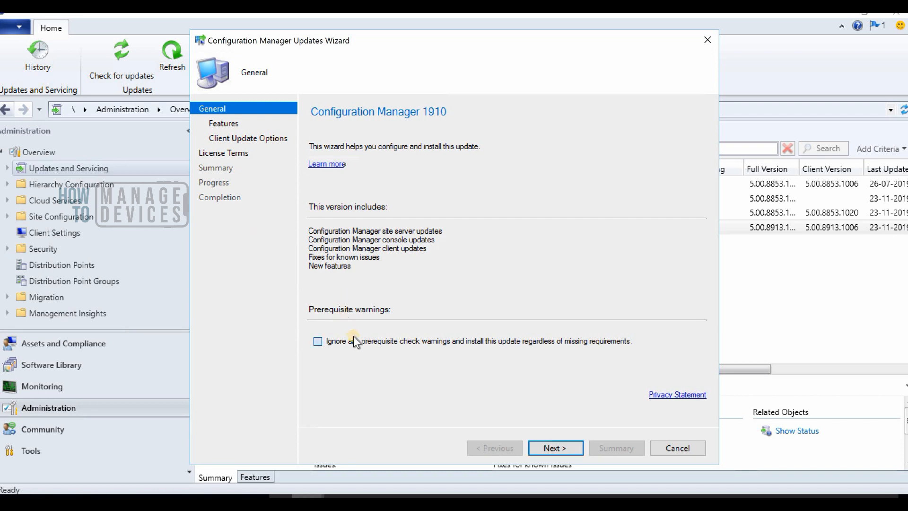
left_click(552, 448)
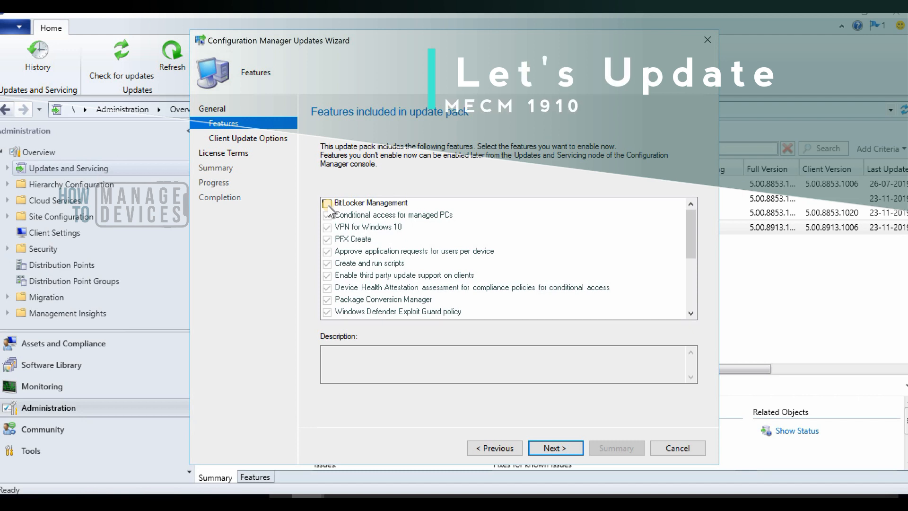
Step: Start the update installation with BitLocker Management enabled, clients set to Upgrade without validating, and the license terms accepted
left_click(326, 203)
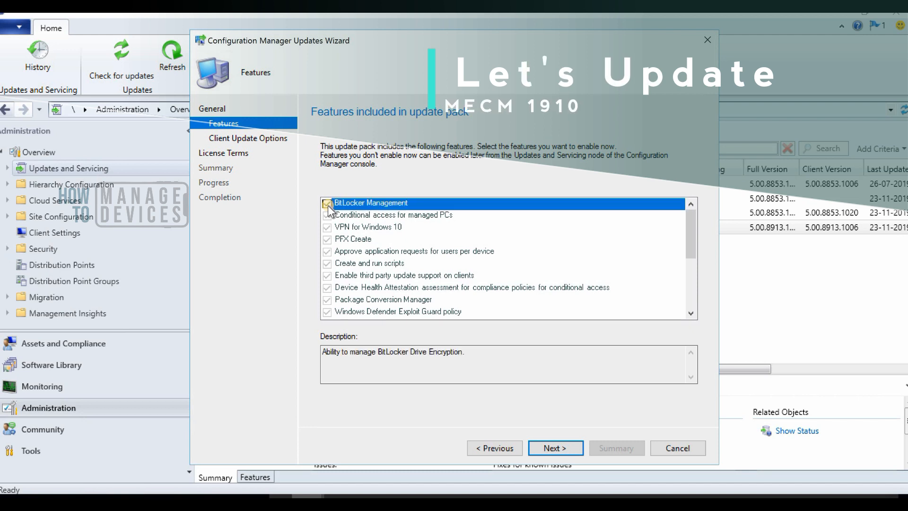
left_click(555, 448)
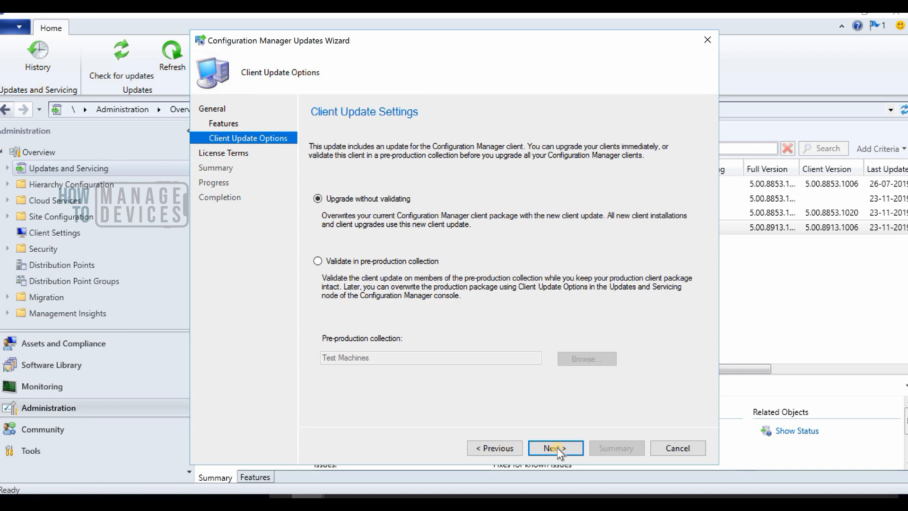
left_click(557, 449)
left_click(389, 219)
left_click(569, 452)
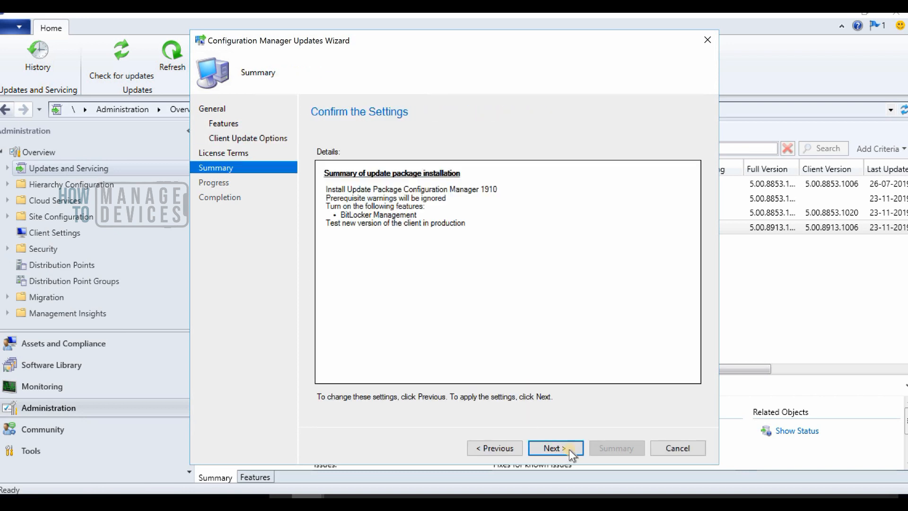
left_click(568, 449)
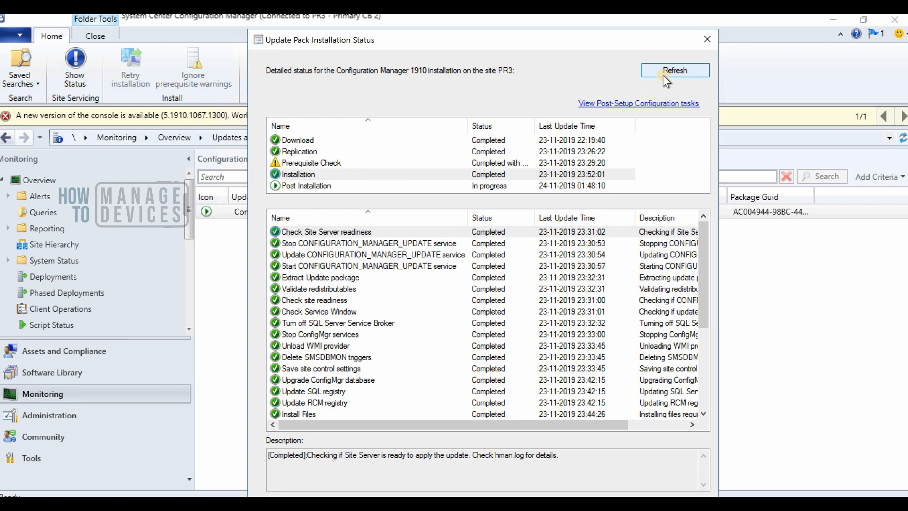
Step: Close the update pack installation status and approve installing the new console version 5.1910.1067.1300 with elevated rights
left_click(713, 40)
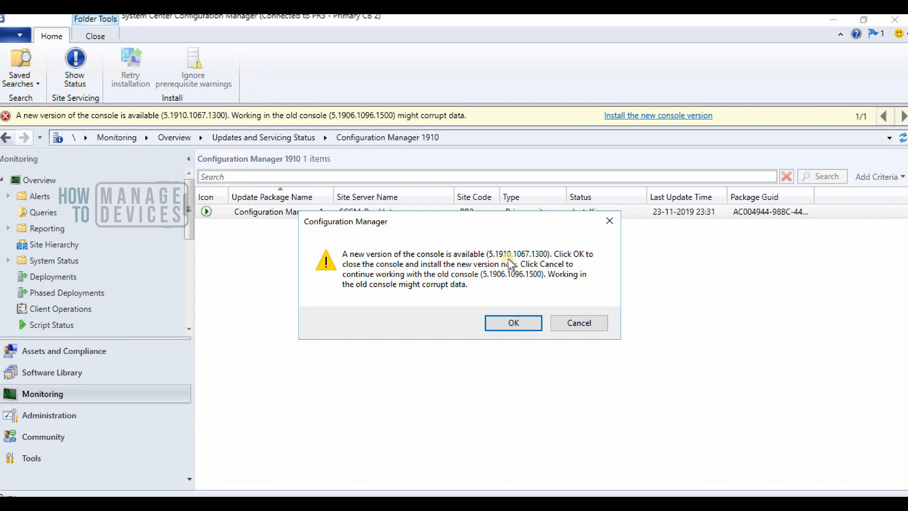
left_click(505, 325)
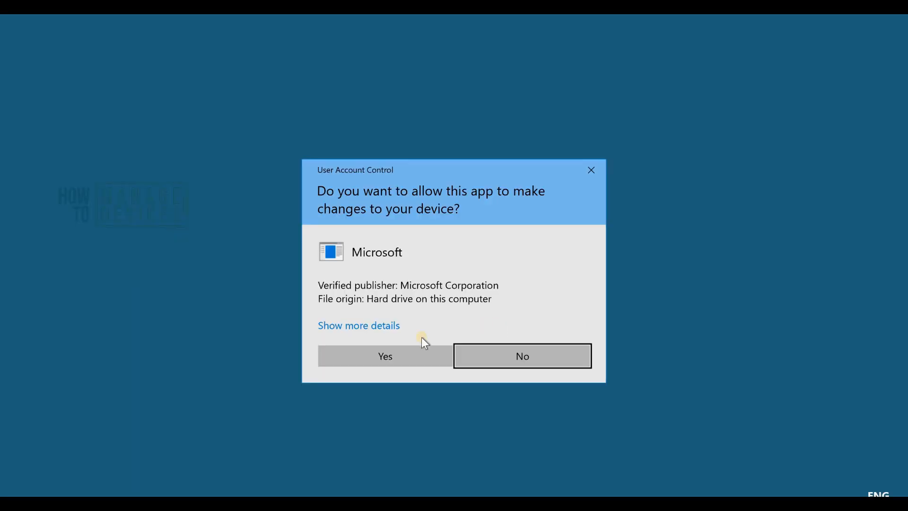
left_click(409, 350)
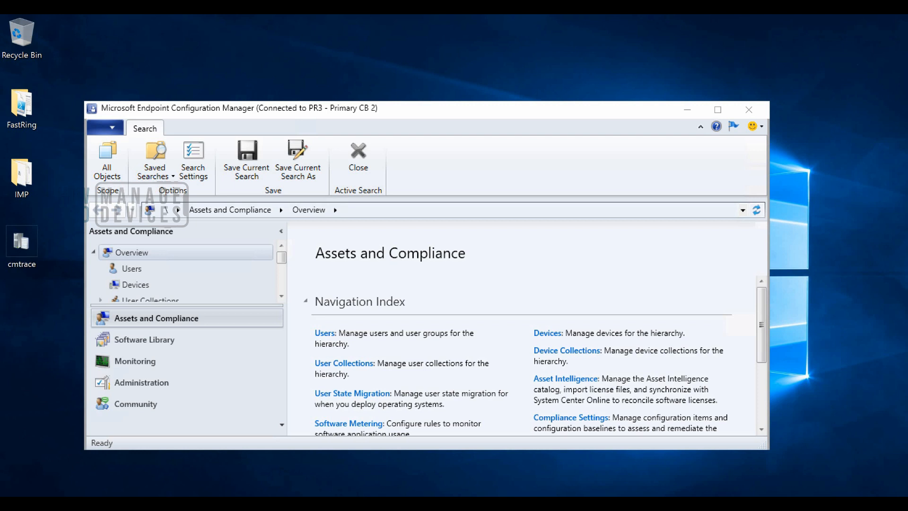
Step: Examine the programs listed in the new Microsoft Endpoint Manager folder among the installed apps
key("super")
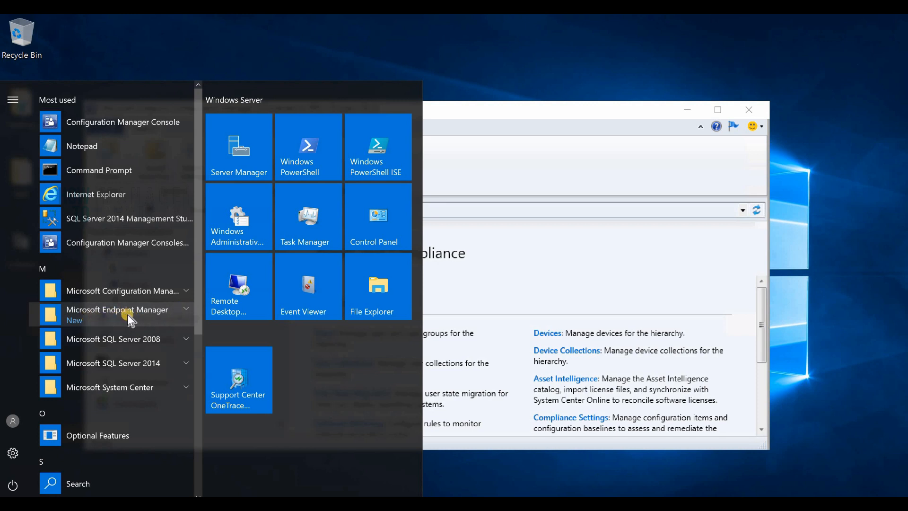
left_click(185, 311)
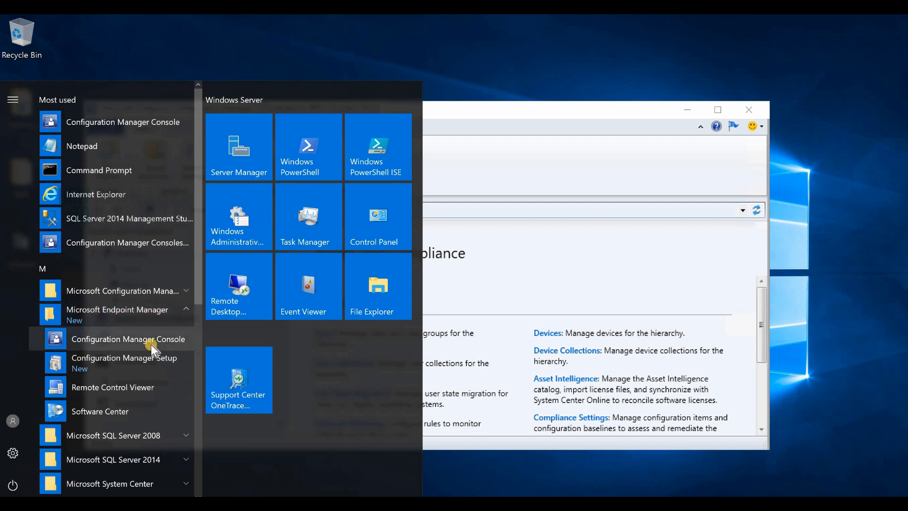
left_click(498, 114)
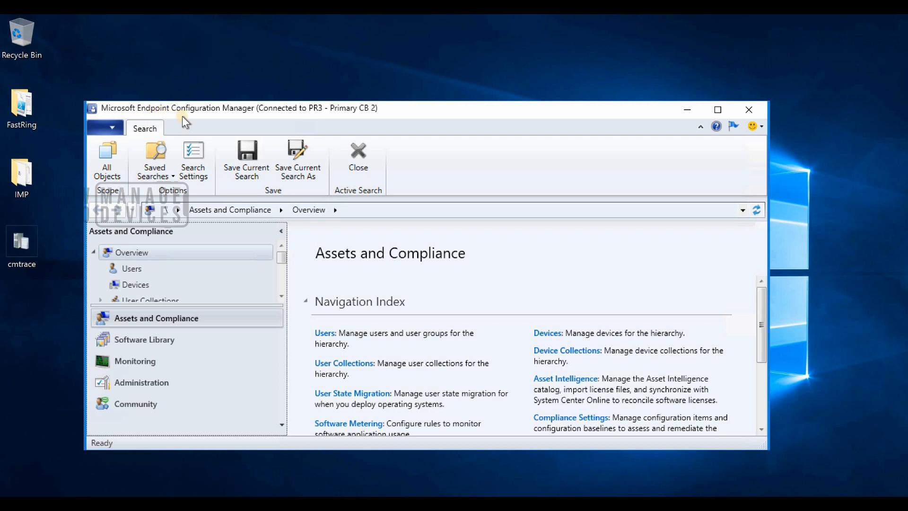
Step: Maximize the console, open Updates and Servicing, and fit the Name, Full Version and Client Version columns to inspect the 1910 update
left_click(717, 110)
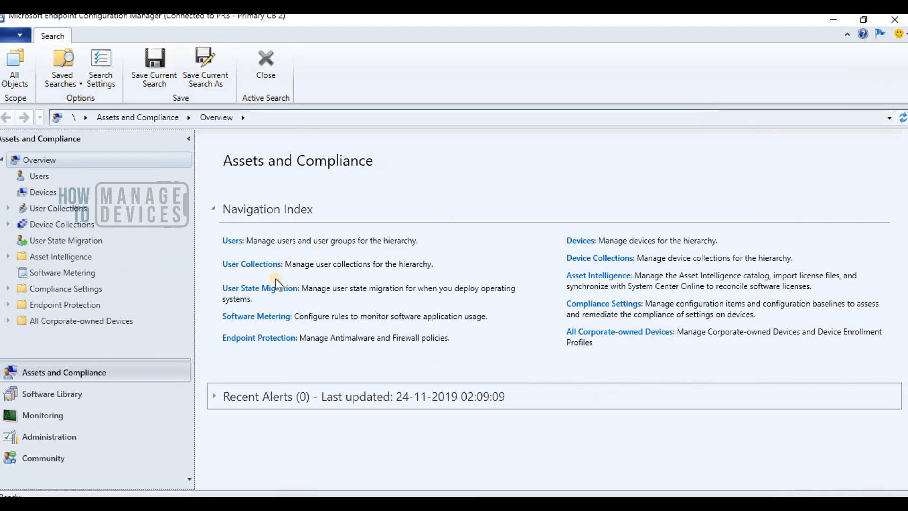
left_click(79, 437)
left_click(90, 177)
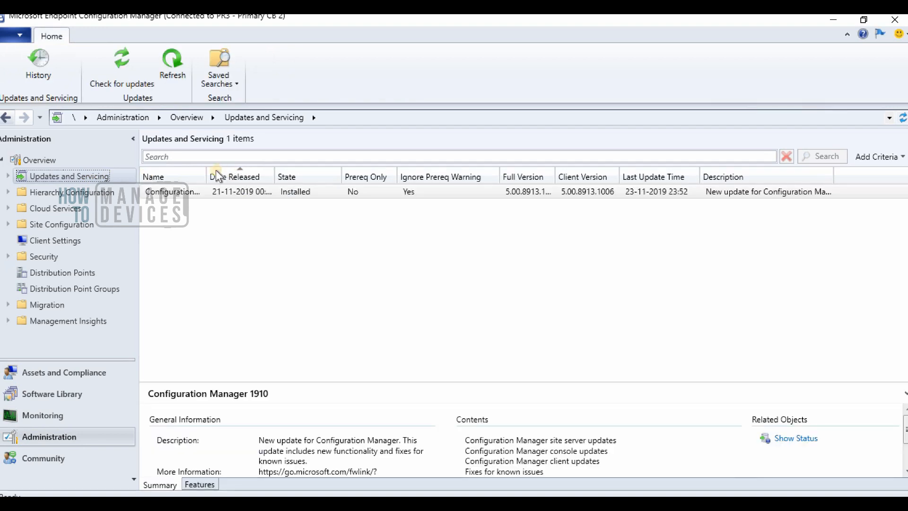
double_click(208, 173)
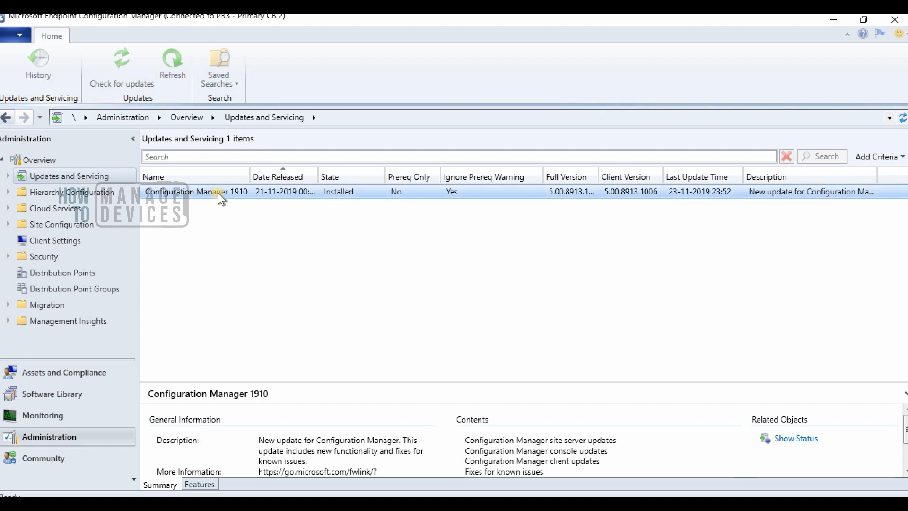
left_click(234, 194)
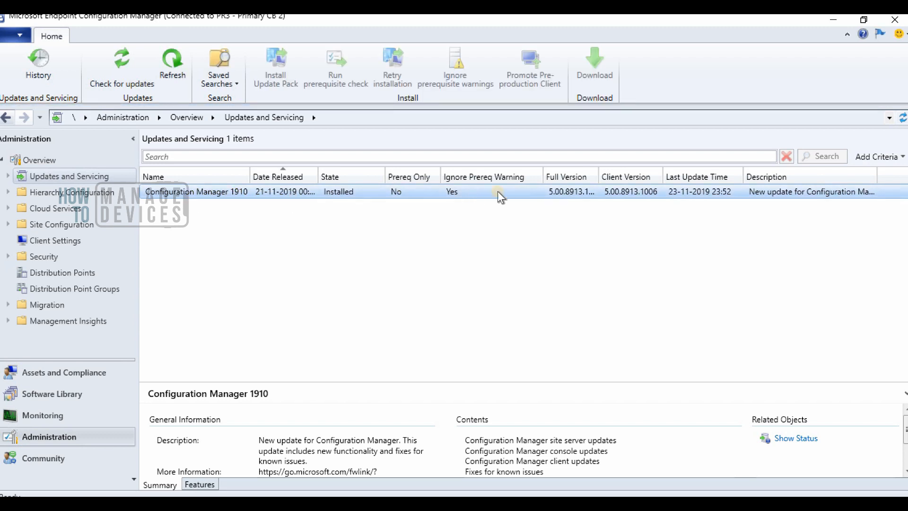
double_click(598, 176)
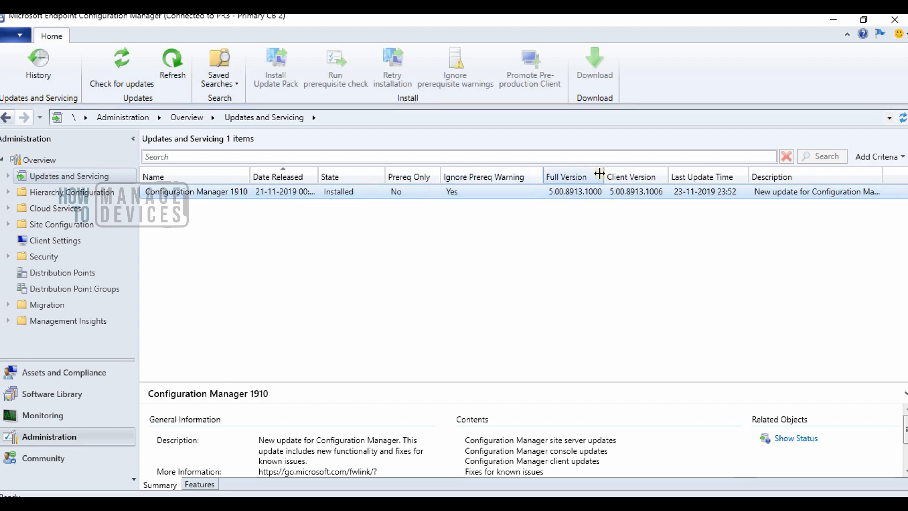
double_click(666, 176)
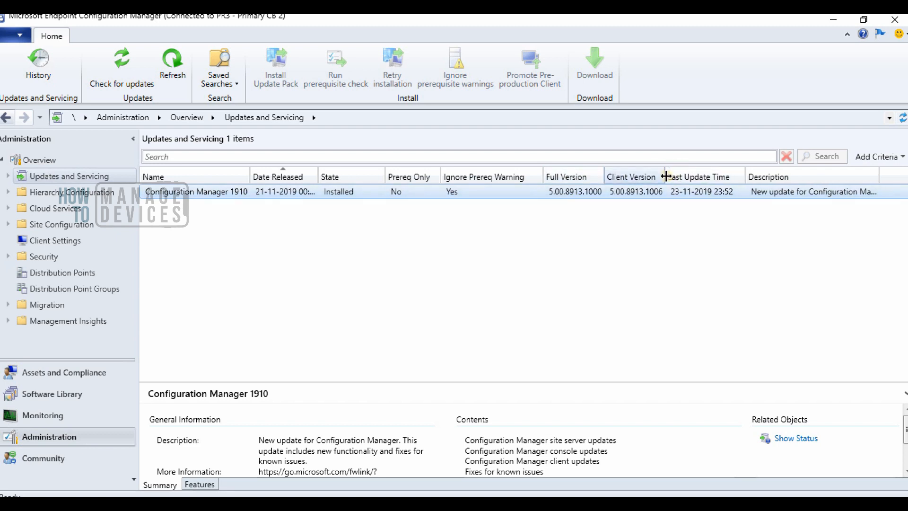
Step: Check the console and site versions in About Configuration Manager, and close the information window
left_click(20, 33)
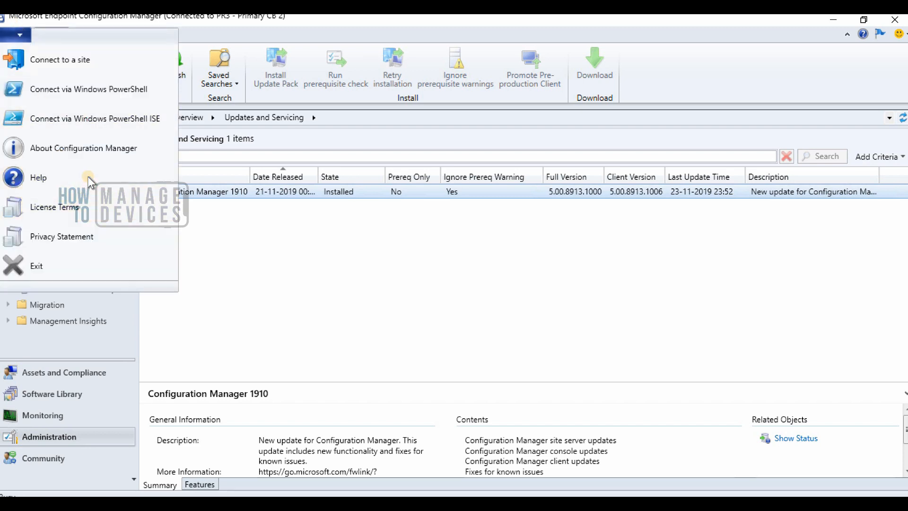
left_click(83, 148)
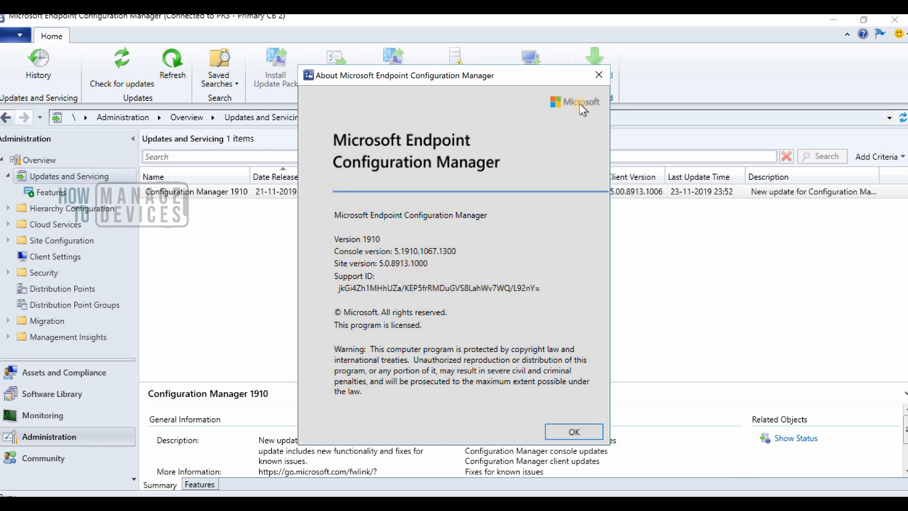
left_click(599, 75)
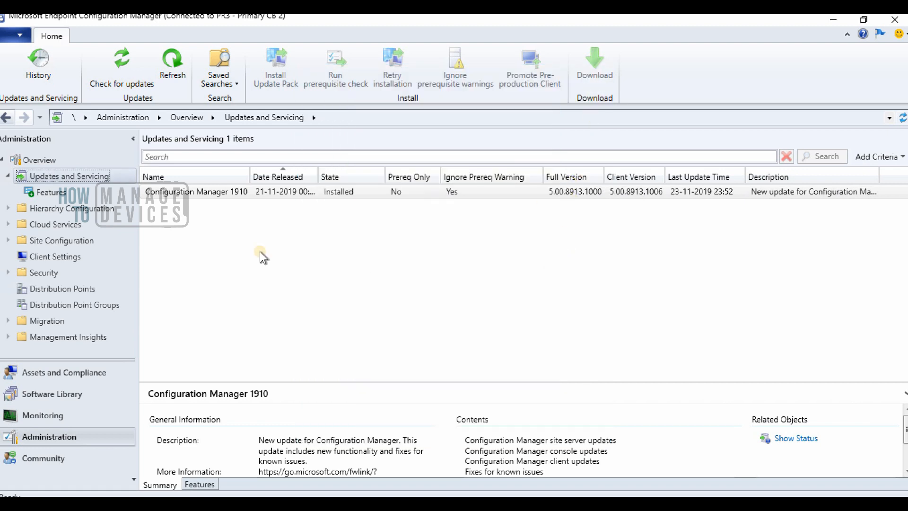
Step: Open the Features list under Updates and Servicing, fit the Name column, and check the status of BitLocker Management
left_click(38, 196)
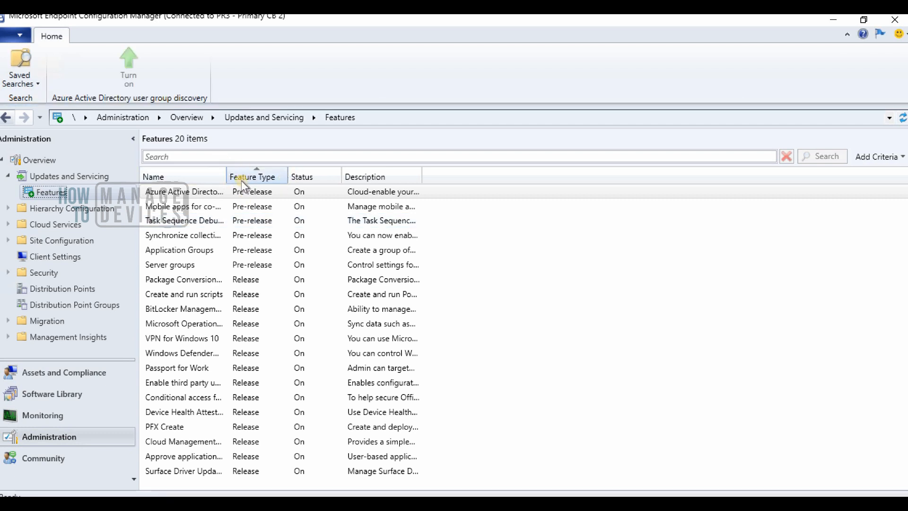
double_click(227, 176)
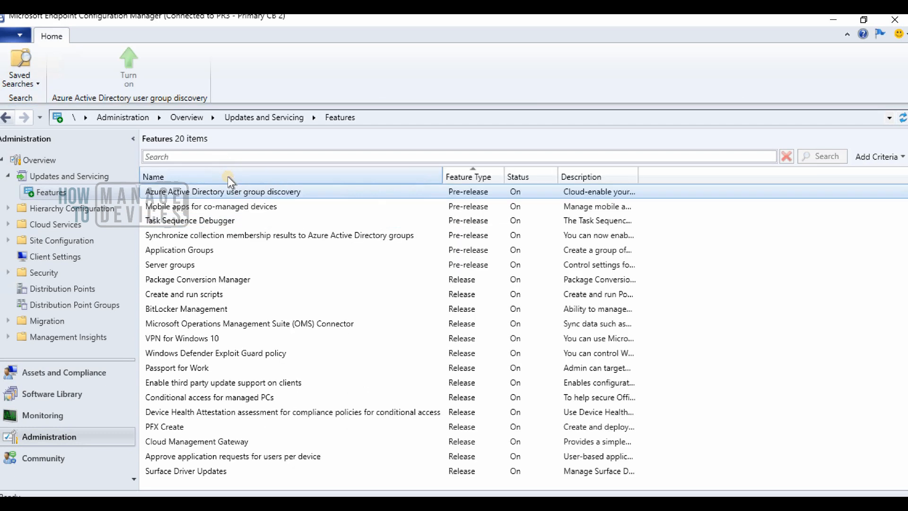
left_click(237, 309)
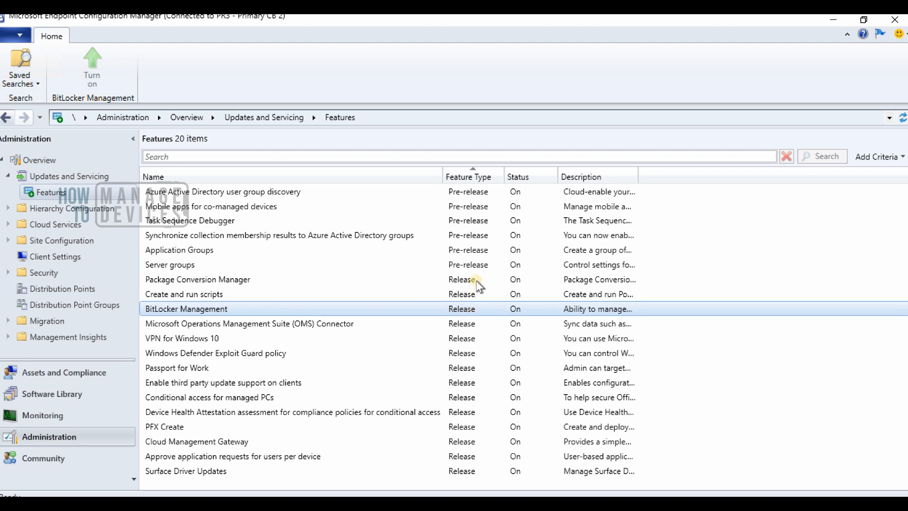
left_click_drag(475, 268, 478, 194)
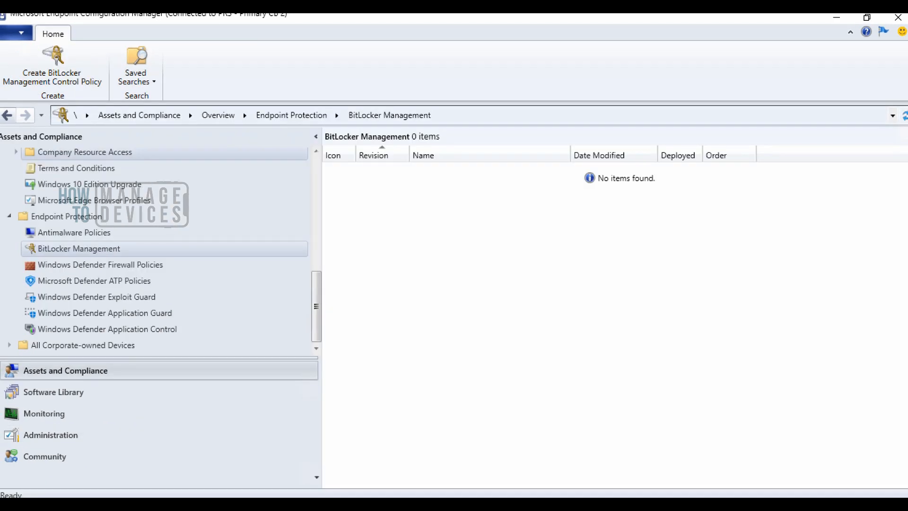
Step: Start a BitLocker Management control policy under Endpoint Protection, name it "Bitlocker", and continue to its setup page
right_click(86, 248)
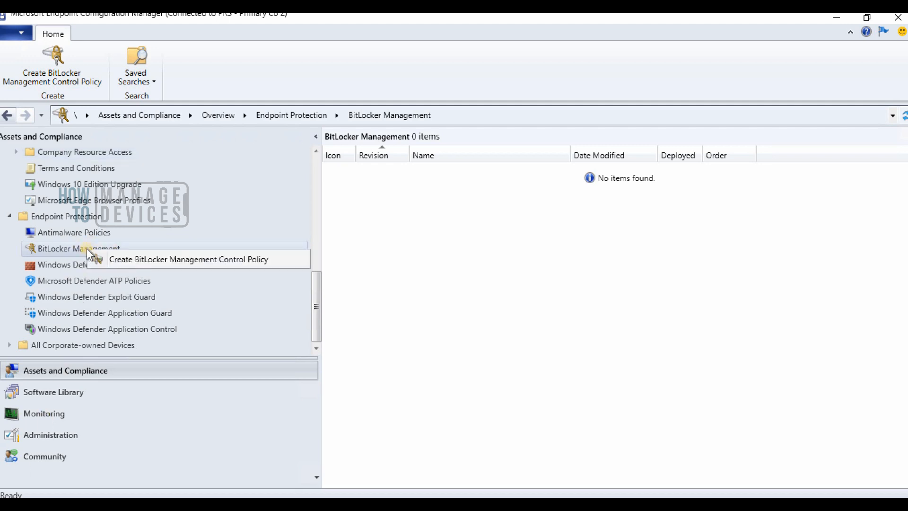
left_click(152, 259)
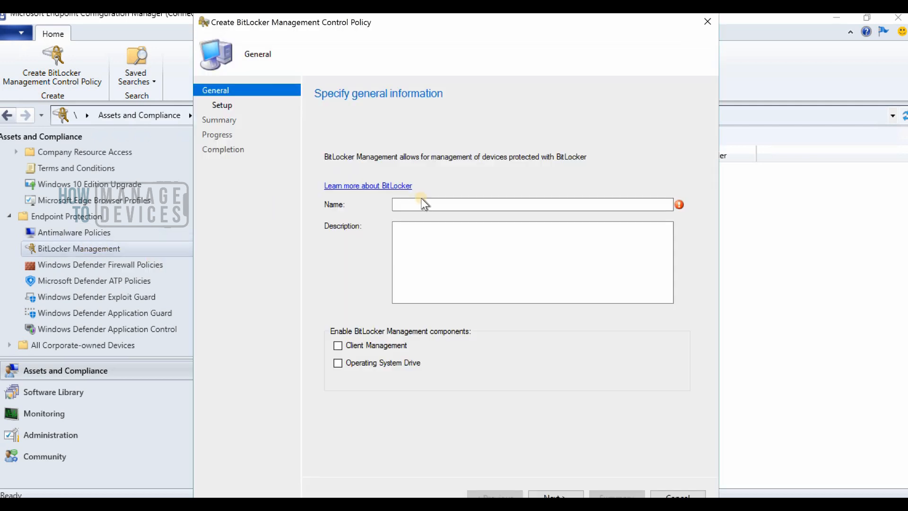
left_click(422, 200)
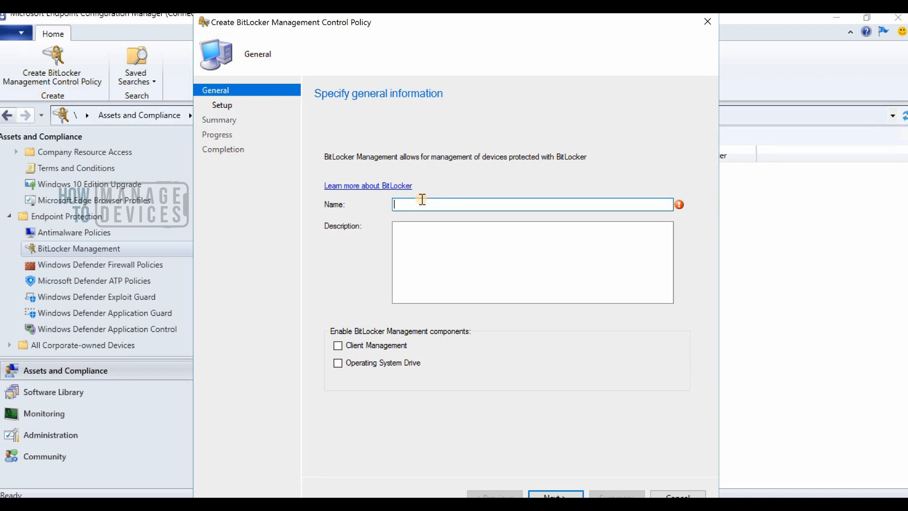
type("Bit")
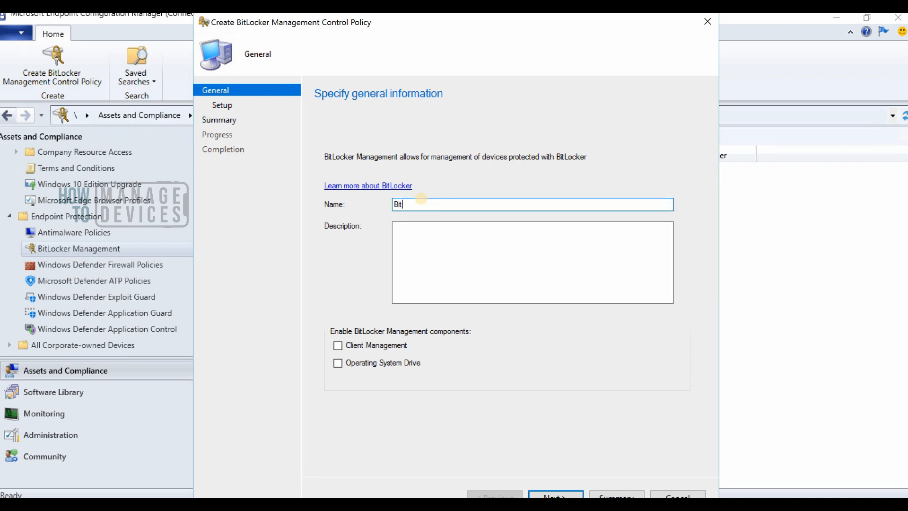
type("locker")
left_click(553, 493)
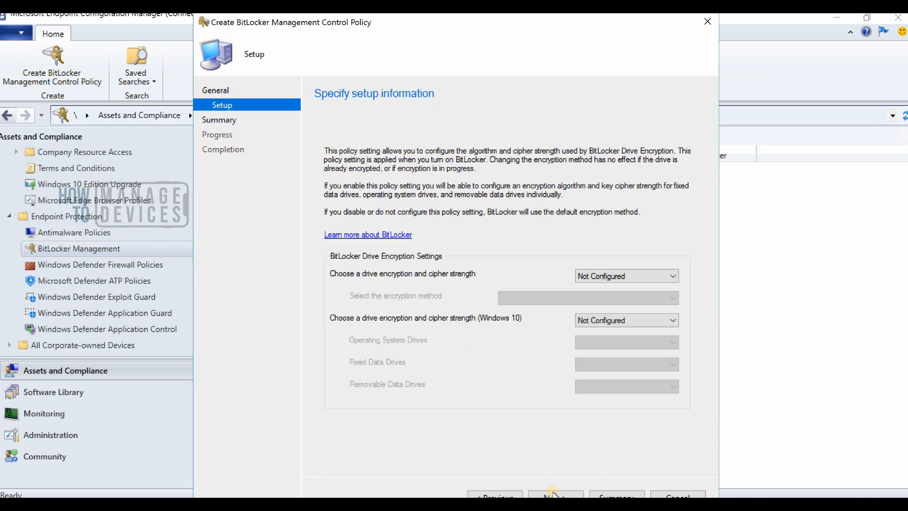
Step: Enable the general and the Windows 10 drive encryption and cipher strength settings in the BitLocker policy setup
left_click(553, 494)
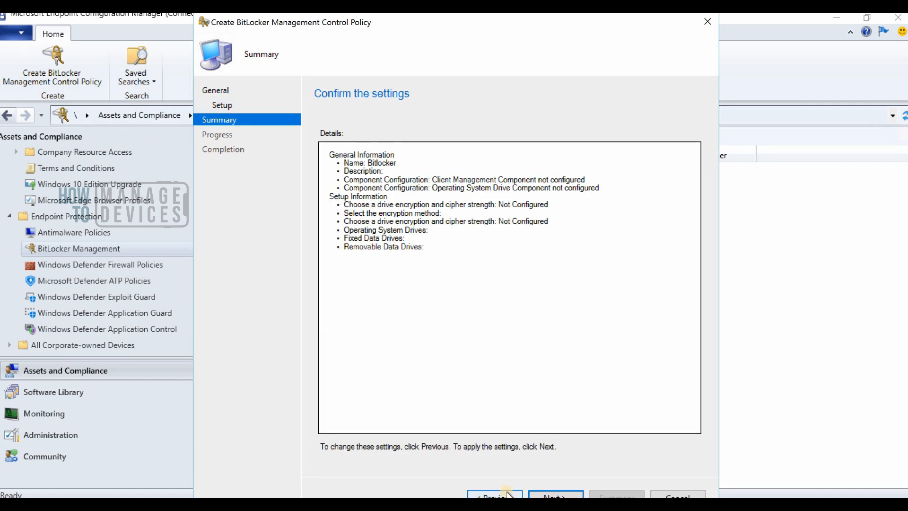
left_click(510, 492)
left_click(630, 277)
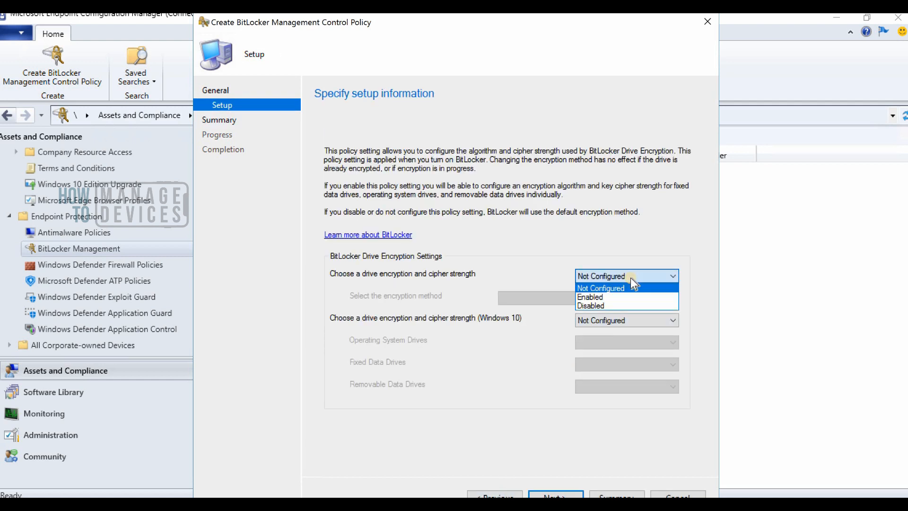
left_click(631, 293)
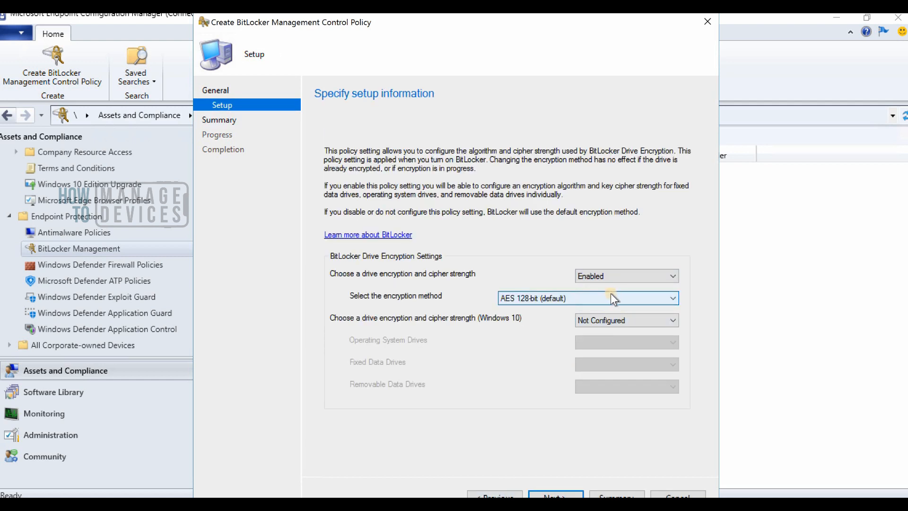
left_click(651, 323)
left_click(649, 339)
Step: Check the cipher options for operating system and removable data drives, keep XTS-AES 128-bit and AES-CBC 128-bit respectively, and continue the wizard
left_click(630, 341)
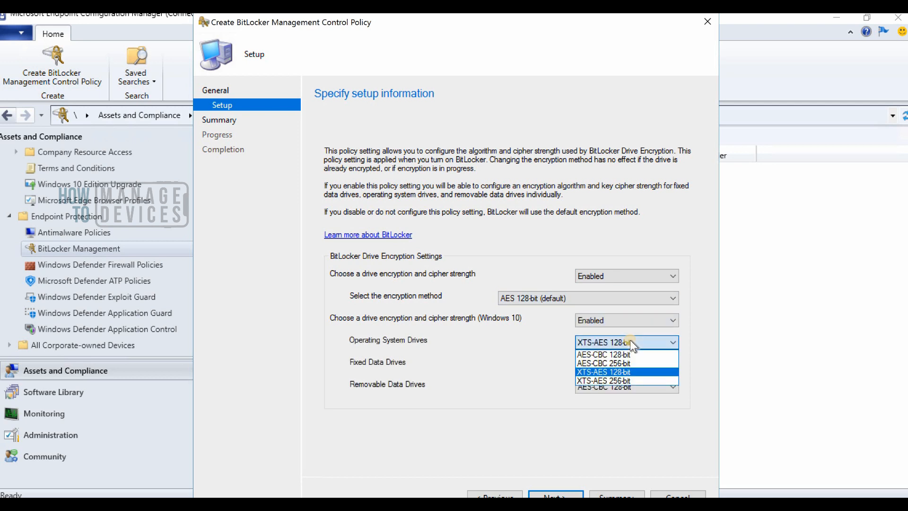
left_click(644, 390)
left_click(603, 391)
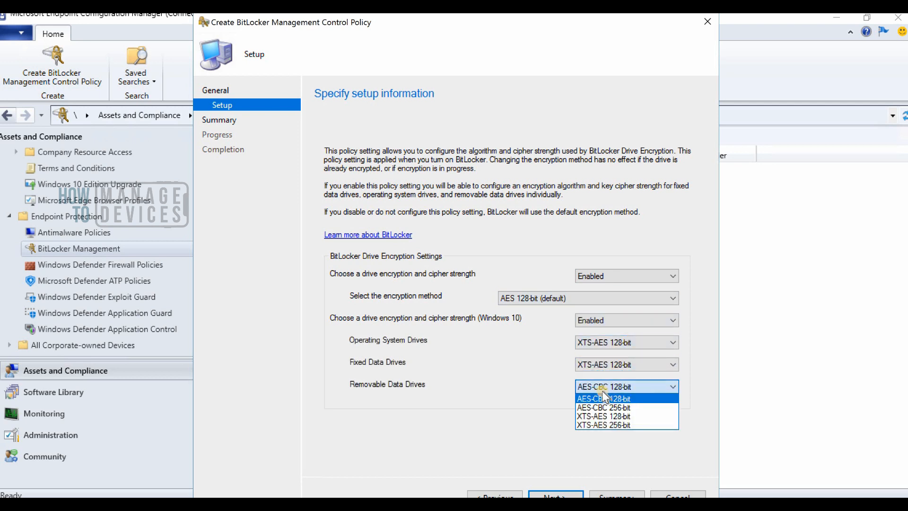
left_click(536, 402)
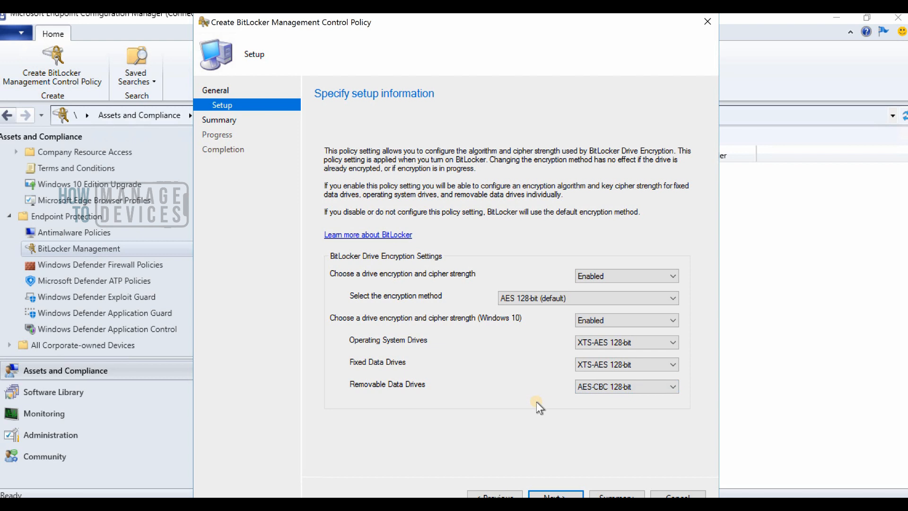
left_click(572, 495)
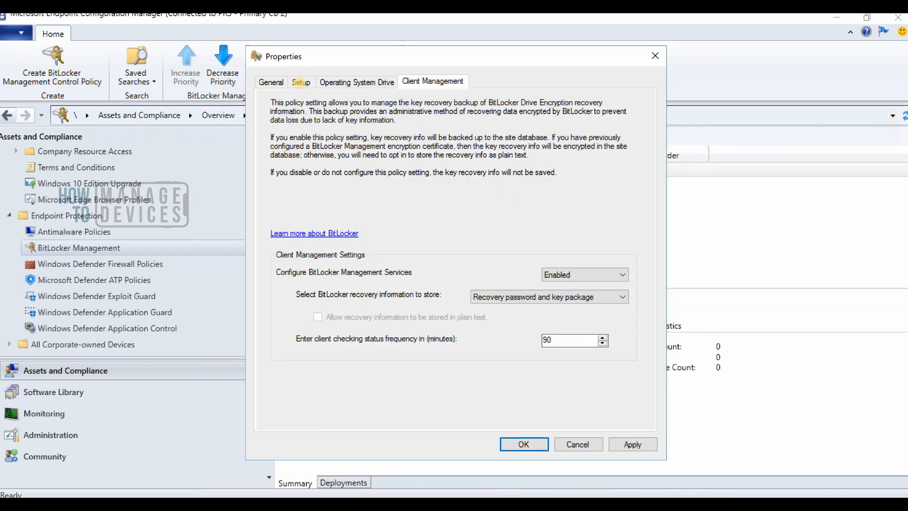
Step: Review the policy's Setup and Operating System Drive properties, including the options for missing TPM support and the drive protector
left_click(301, 81)
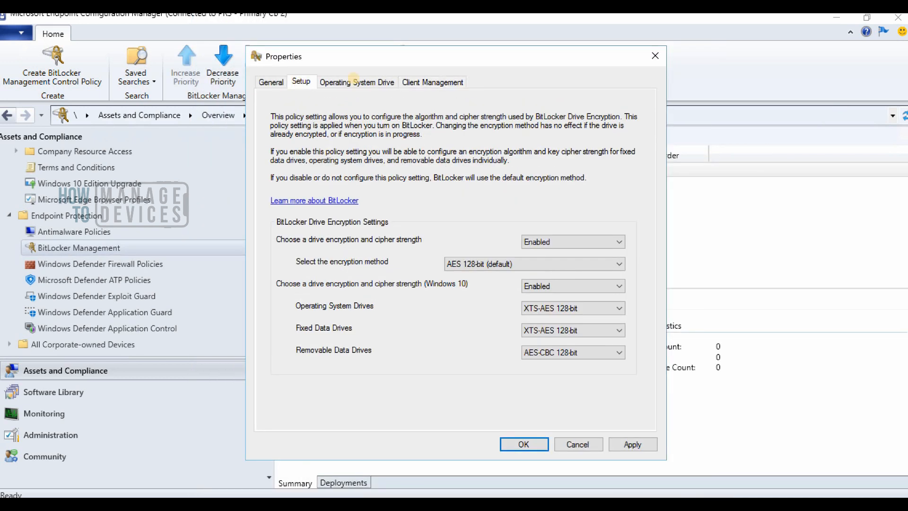
left_click(351, 83)
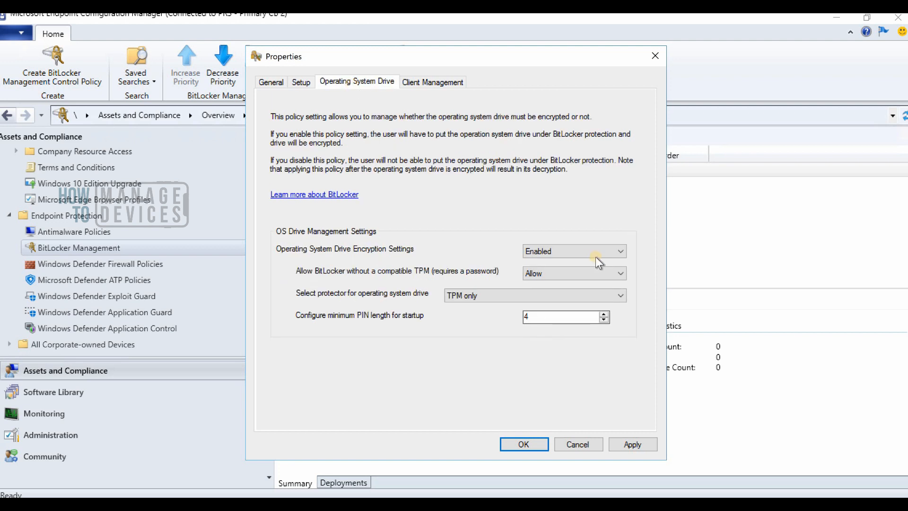
left_click(578, 252)
left_click(578, 251)
left_click(586, 271)
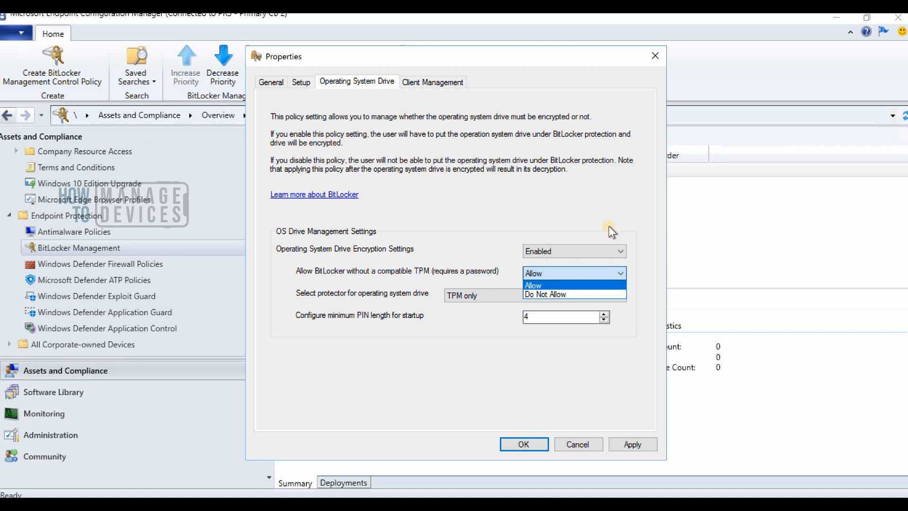
left_click(558, 268)
left_click(569, 294)
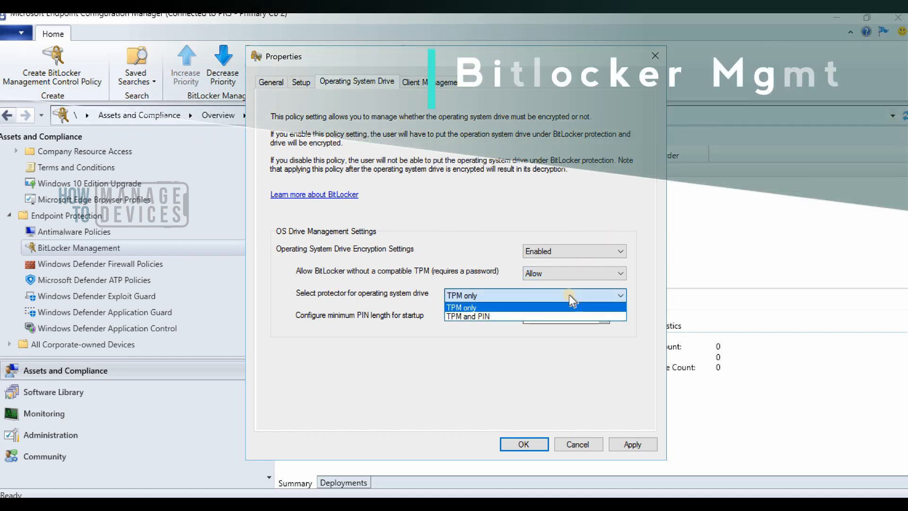
left_click(443, 89)
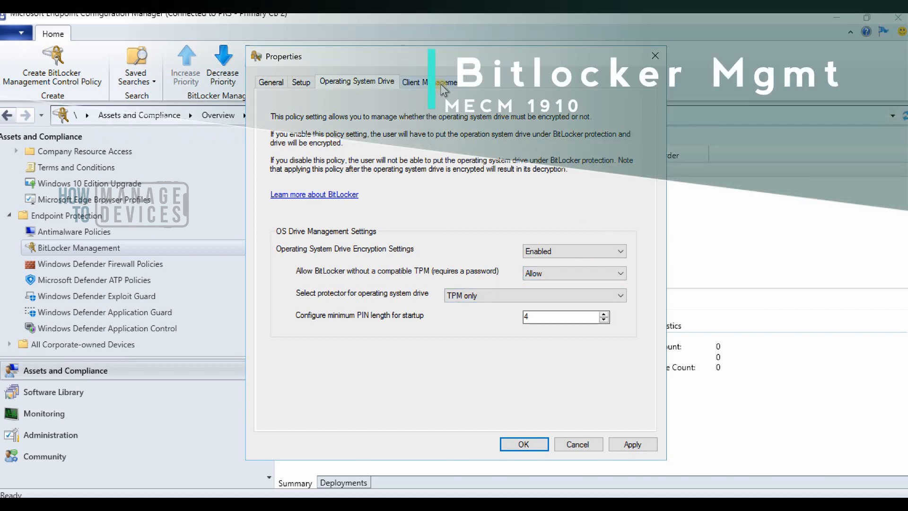
Step: Review the policy's Client Management properties and keep recovery information storage set to Recovery password and key package
left_click(442, 83)
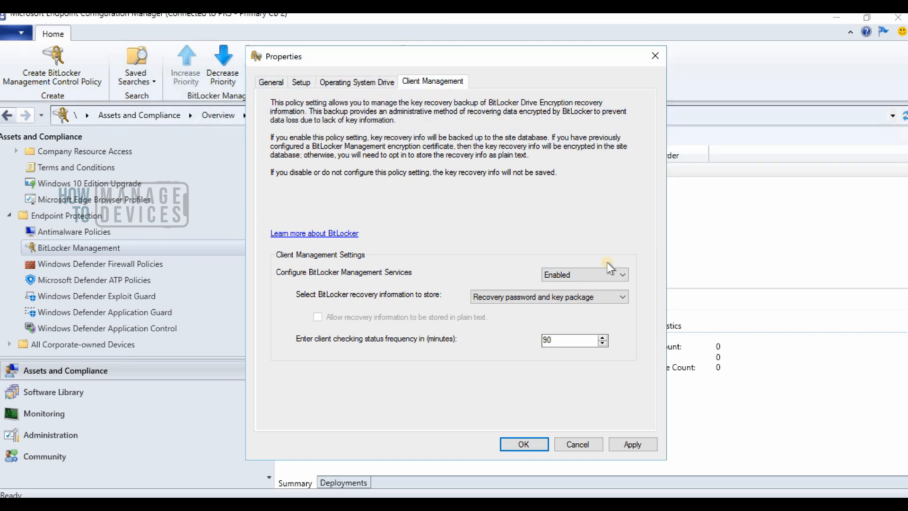
left_click(594, 297)
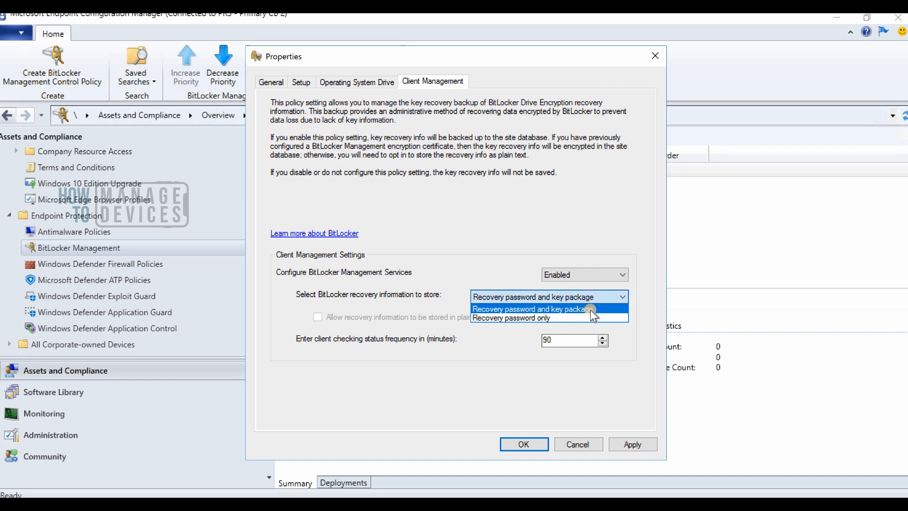
left_click(590, 310)
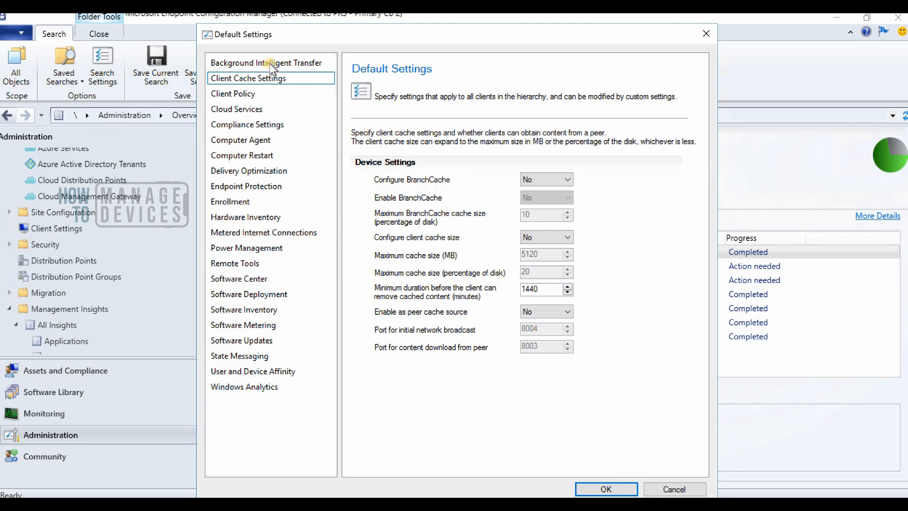
Step: Review the default client settings for Background Intelligent Transfer, Client Cache, Client Policy and Cloud Services, including the cloud distribution point access options
left_click(270, 62)
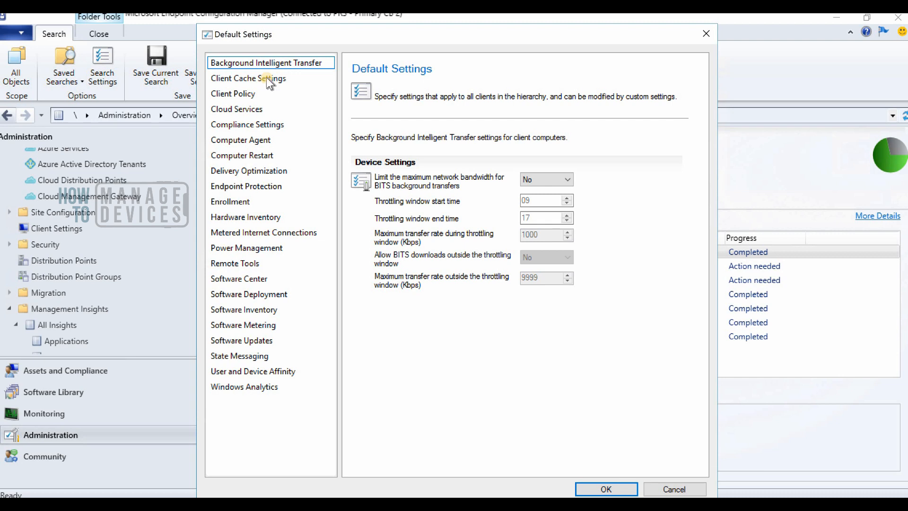
left_click(266, 78)
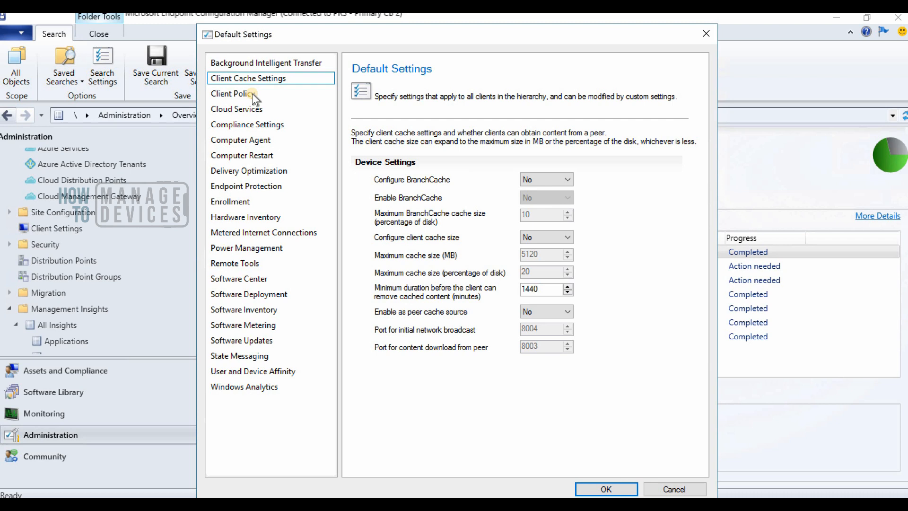
left_click(251, 94)
left_click(254, 107)
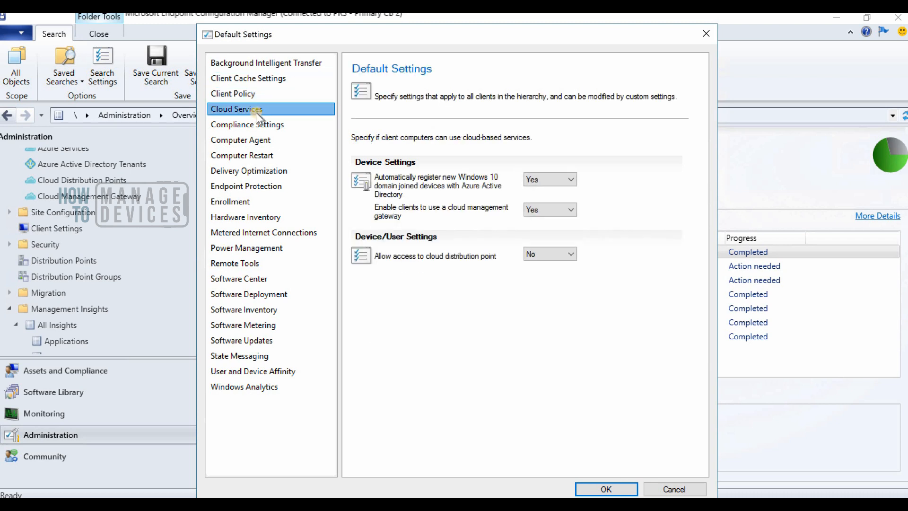
left_click(554, 259)
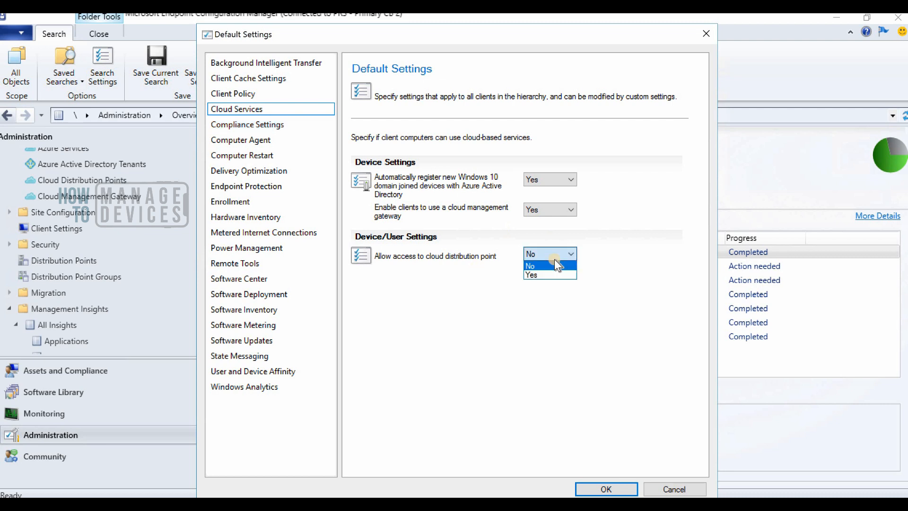
left_click(473, 313)
Step: Review the default client settings from Delivery Optimization through Endpoint Protection, Enrollment, Hardware Inventory and Metered Internet Connections to Power Management
left_click(255, 171)
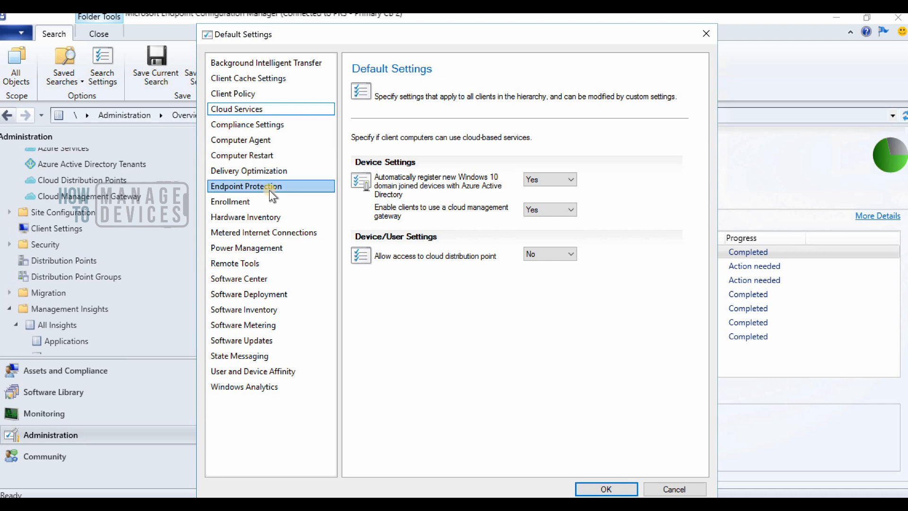
left_click(269, 171)
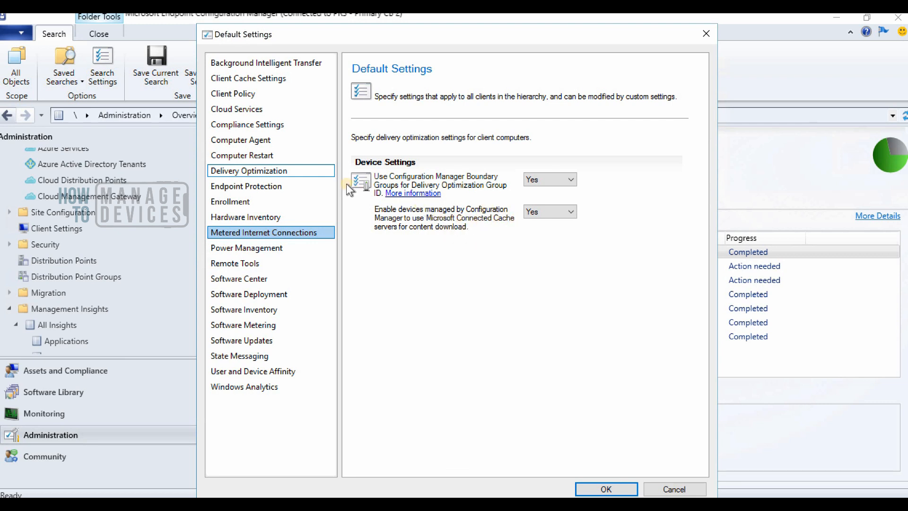
left_click(279, 188)
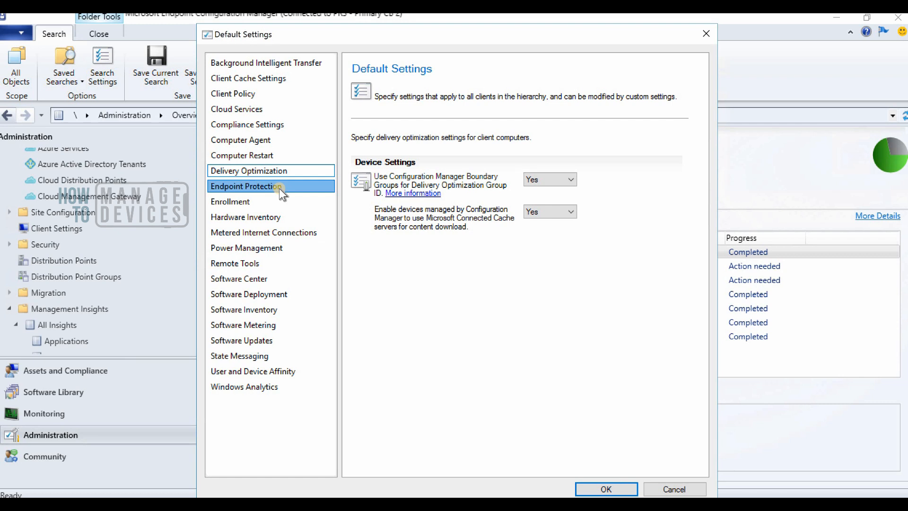
left_click(248, 203)
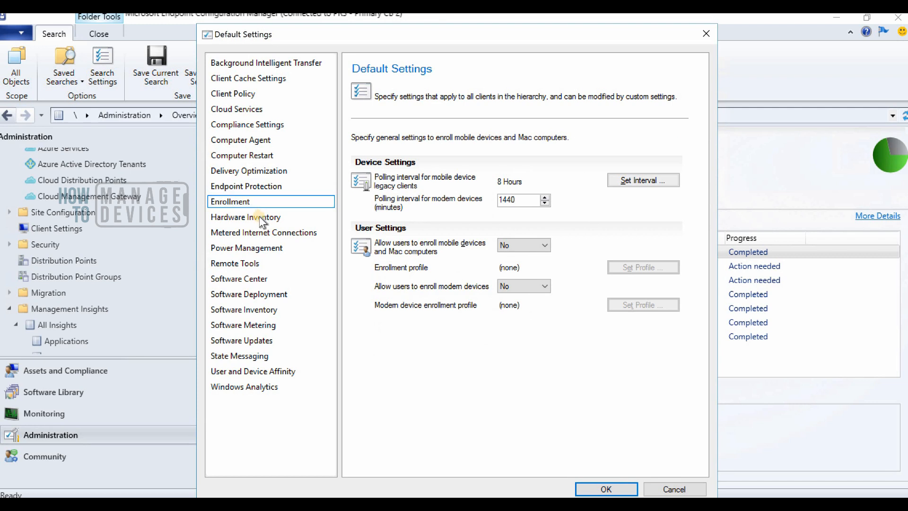
left_click(259, 217)
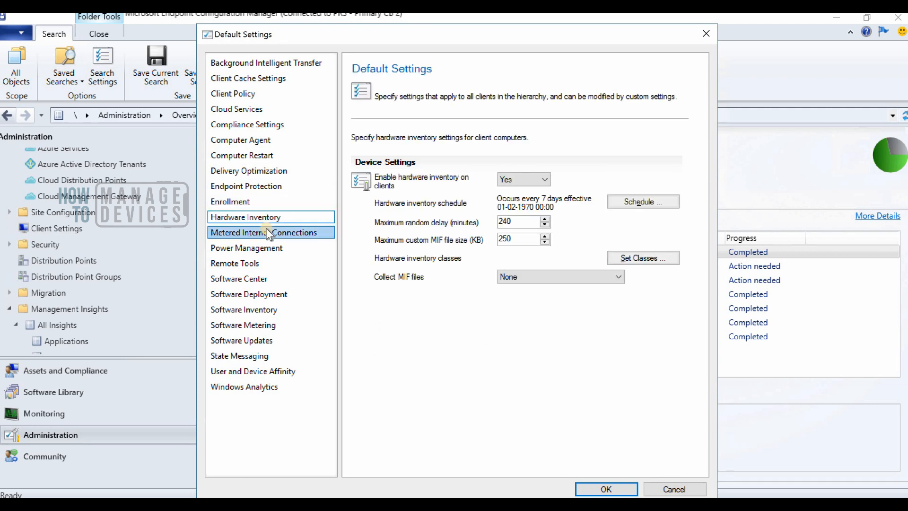
left_click(266, 230)
left_click(272, 247)
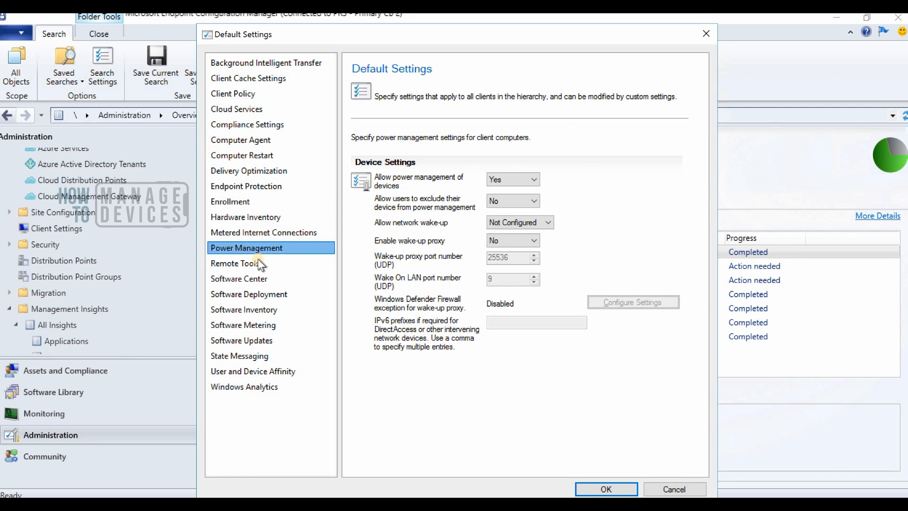
Step: Enable Remote Control on client computers in the Remote Tools default settings
left_click(256, 261)
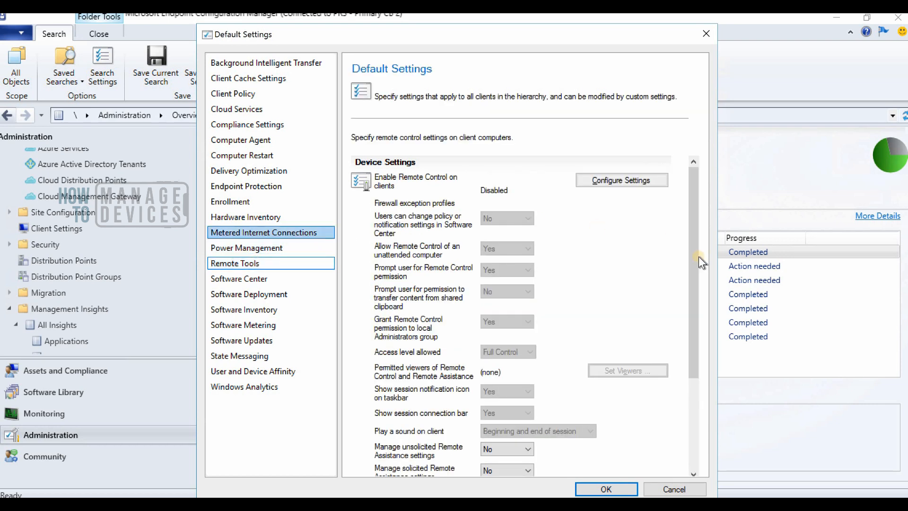
mouse_move(697, 259)
left_mouse_down()
mouse_move(700, 375)
mouse_move(703, 244)
left_mouse_up()
left_click(619, 175)
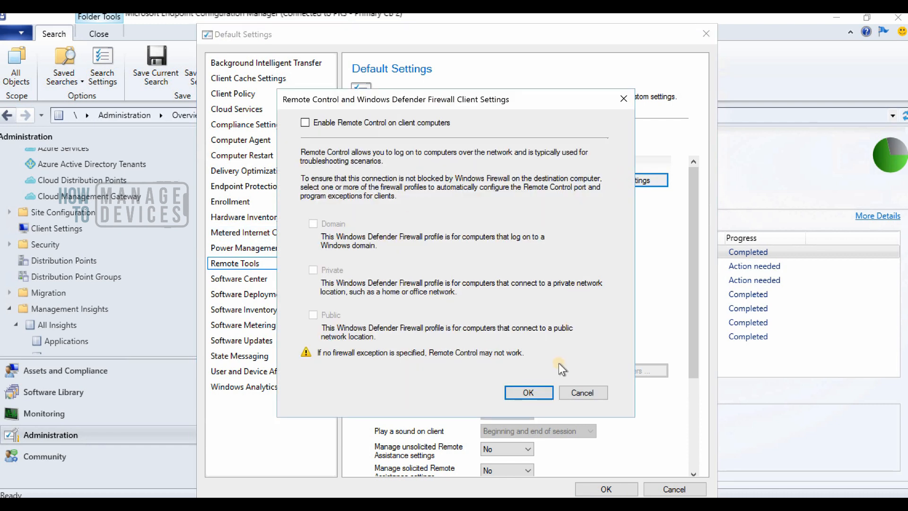
left_click(582, 393)
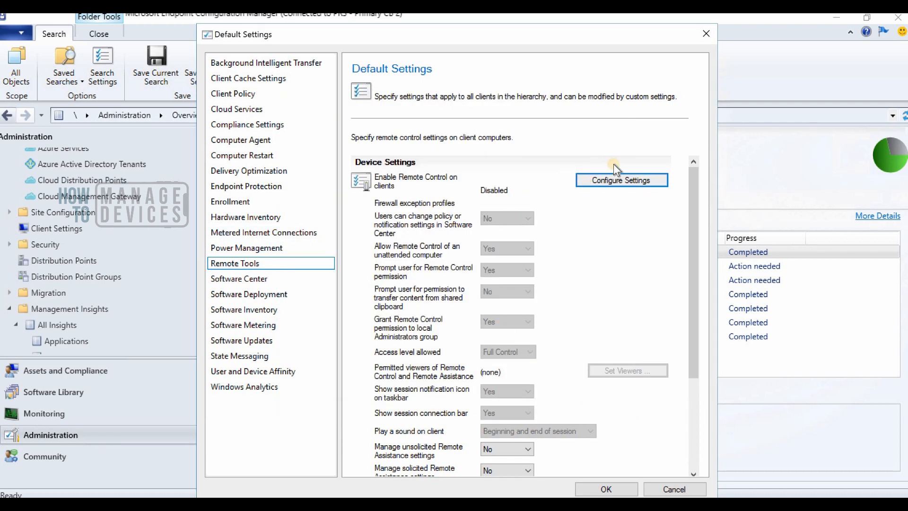
left_click(616, 182)
left_click(305, 123)
left_click(528, 392)
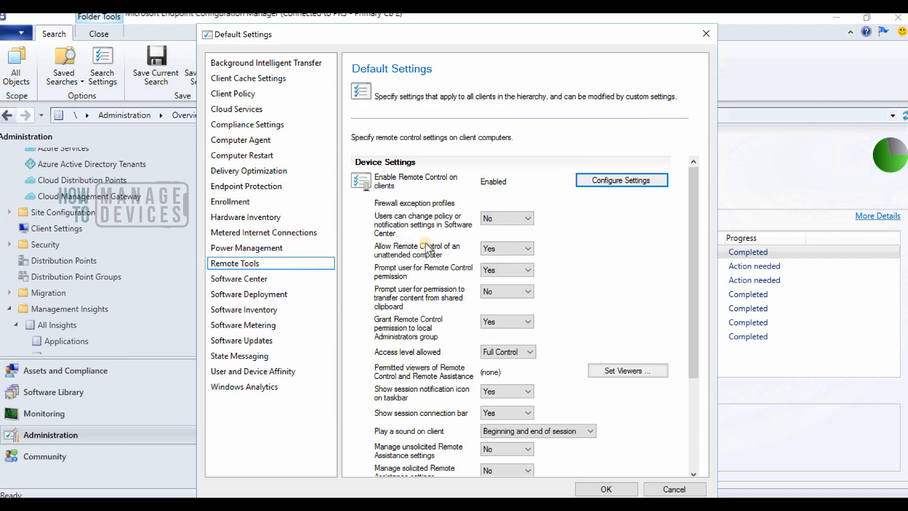
Step: Inspect the general Software Center customization options in the default settings and close them without changes
left_click(281, 281)
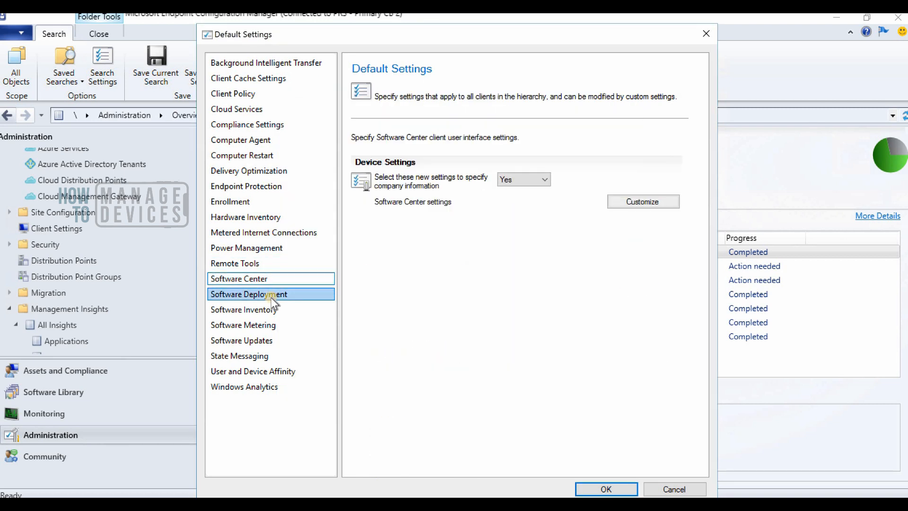
left_click(645, 203)
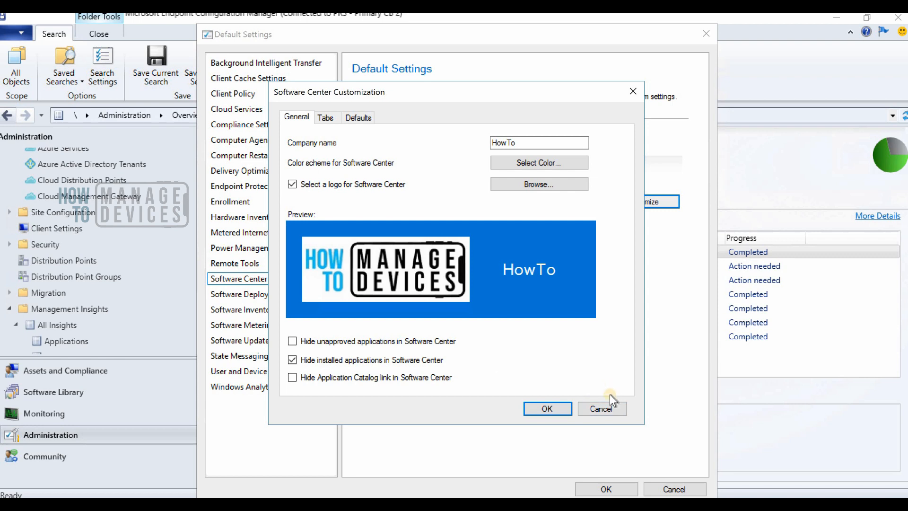
left_click(603, 410)
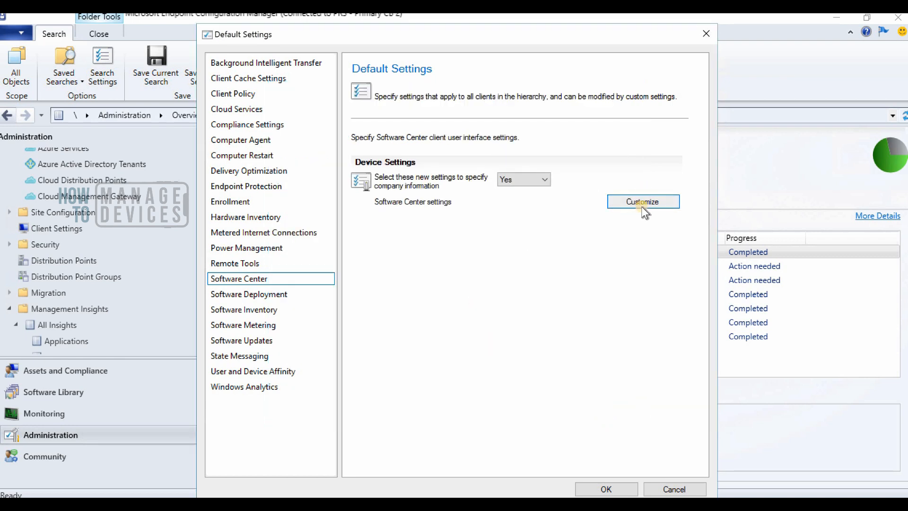
Step: Check which image file types are accepted for the Software Center logo, and cancel the file selection
left_click(640, 205)
left_click(565, 183)
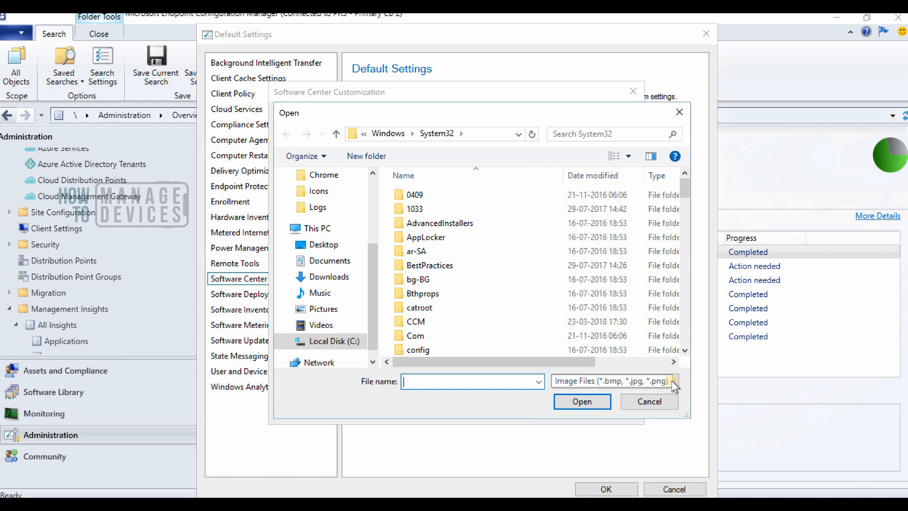
left_click(671, 380)
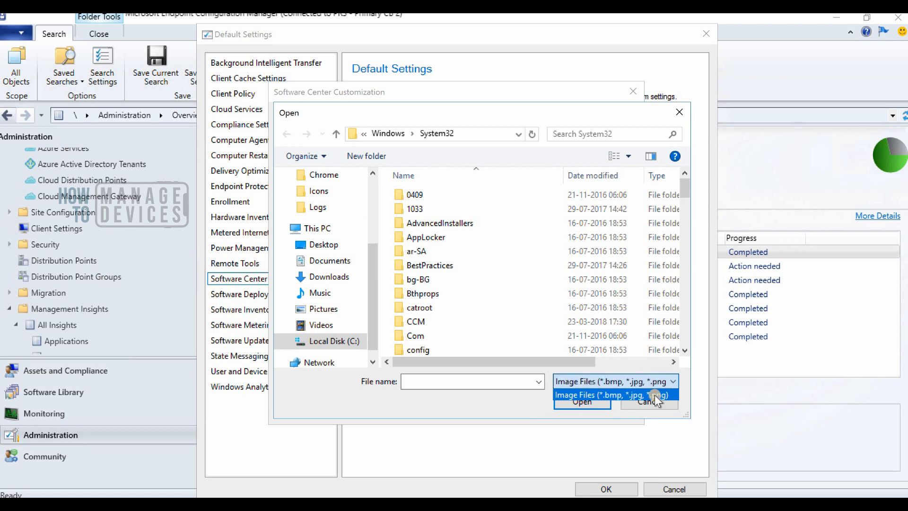
left_click(508, 397)
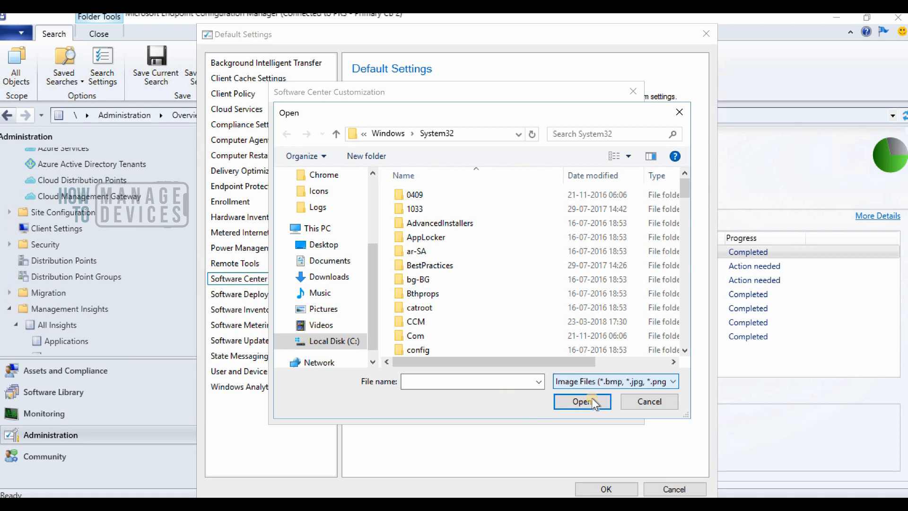
left_click(640, 401)
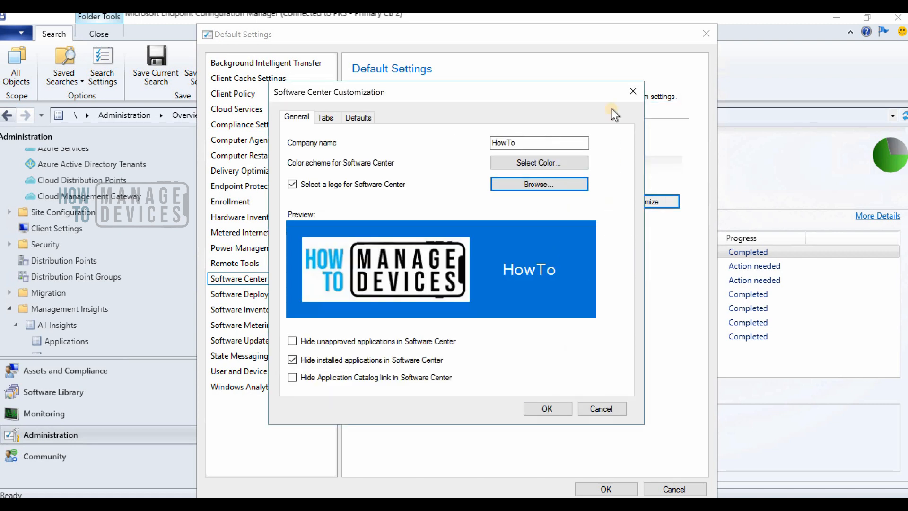
Step: Review the visible tabs and the default application filter and view in Software Center Customization, and close it without changes
left_click(331, 118)
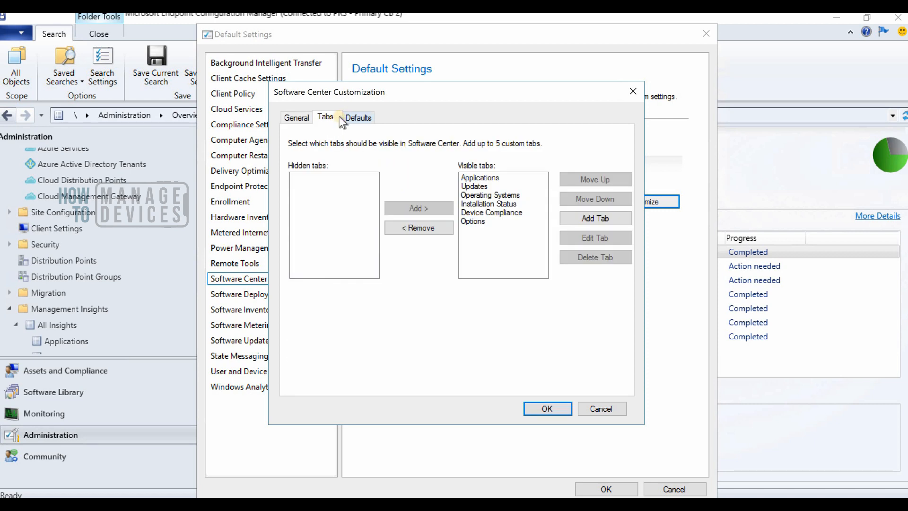
left_click(357, 118)
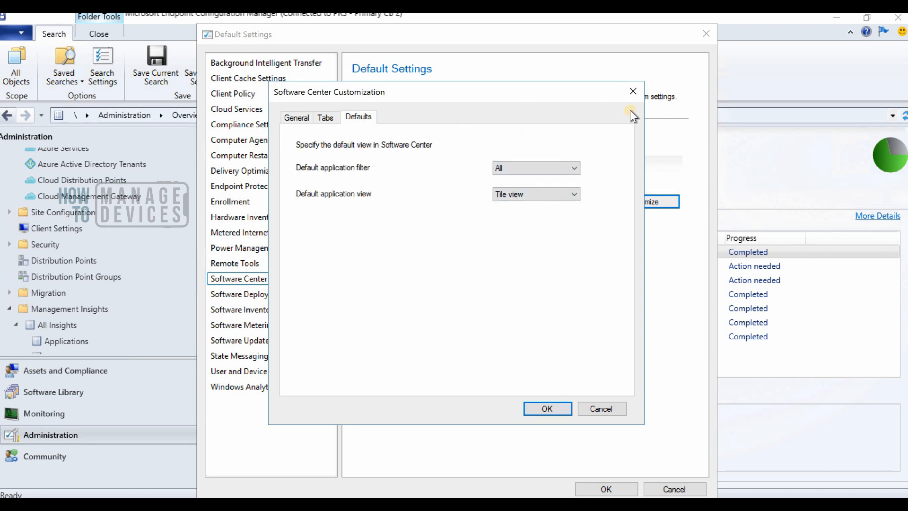
left_click(631, 92)
Step: Review the default client settings for Software Deployment, Software Inventory, Software Metering and Software Updates, including the feature update options
left_click(241, 292)
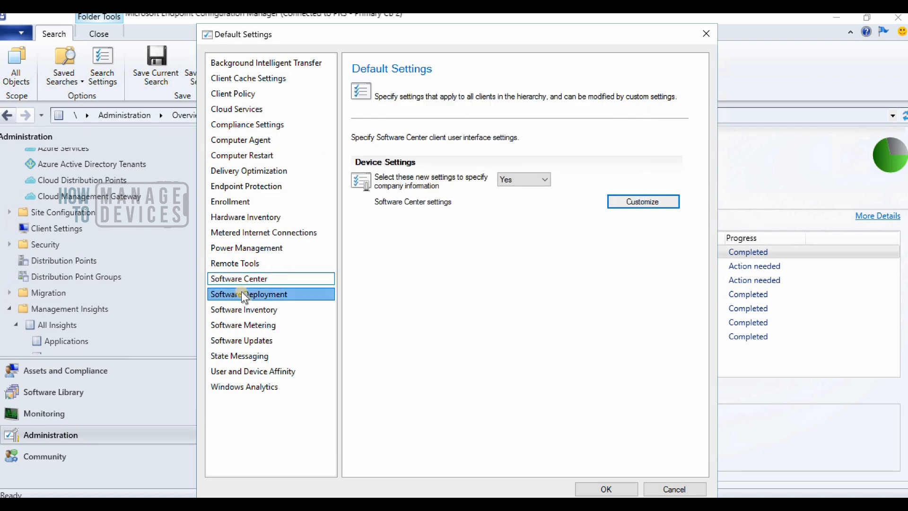
left_click(248, 310)
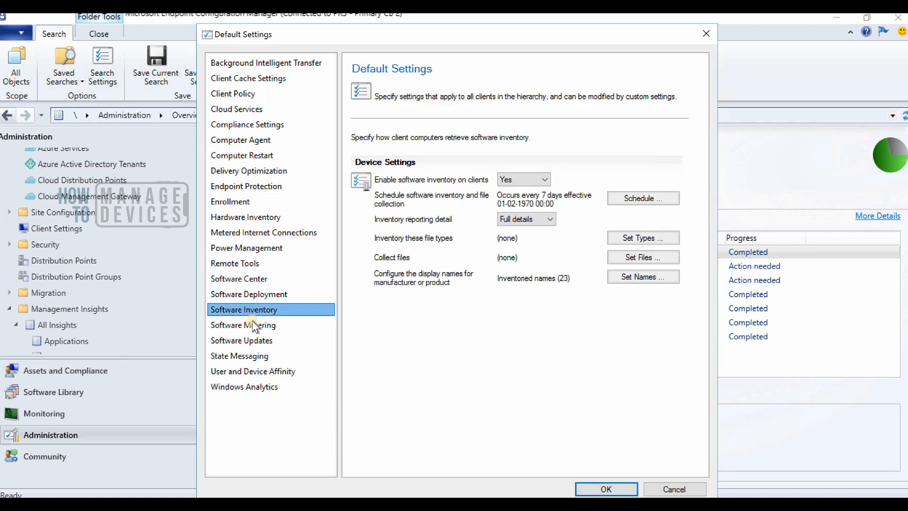
left_click(251, 324)
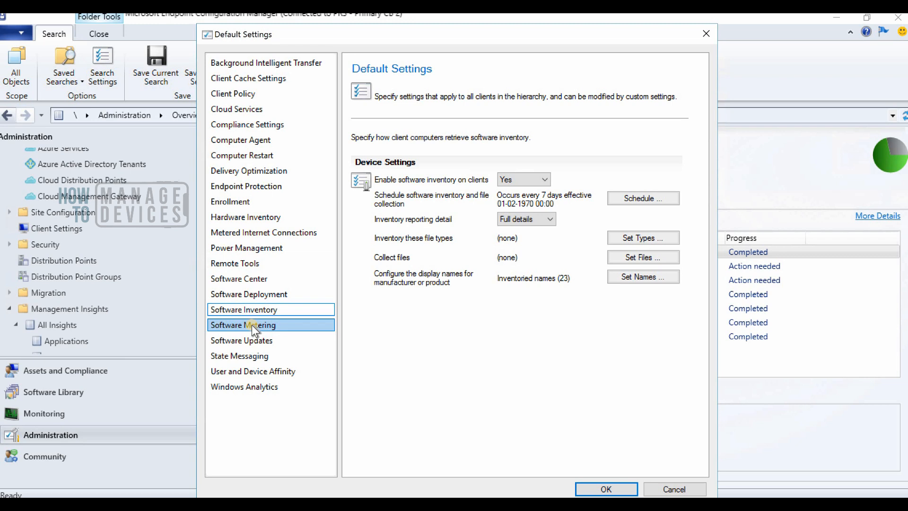
left_click(258, 337)
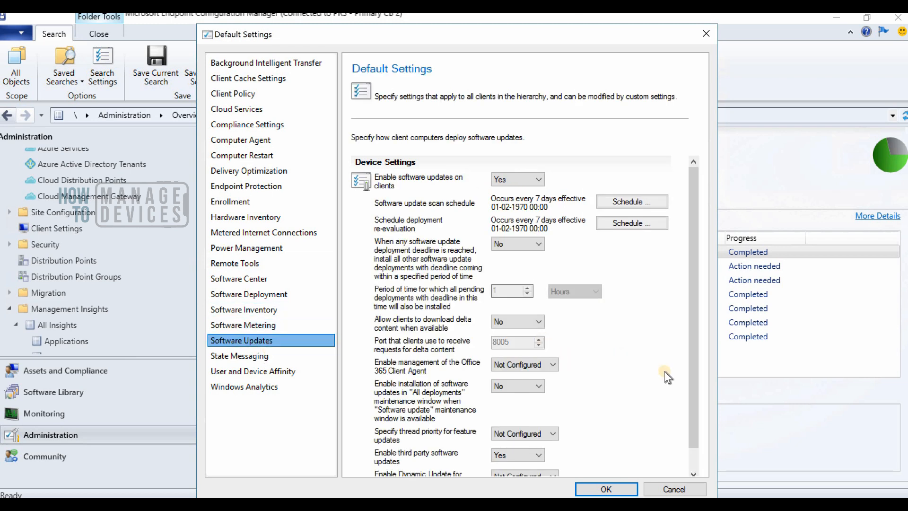
left_click_drag(694, 402, 696, 453)
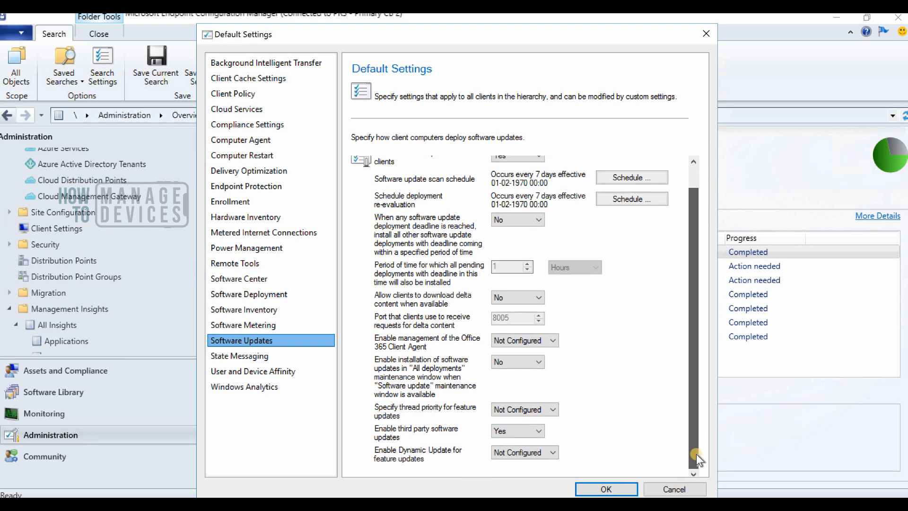
Step: Review the State Messaging, User and Device Affinity and Windows Analytics default settings, and close Default Settings without saving
left_click(228, 372)
left_click(240, 360)
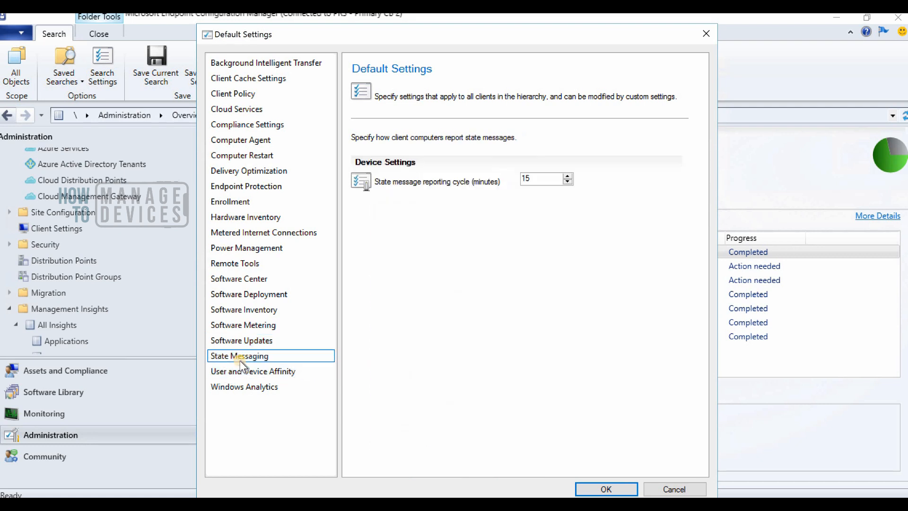
left_click(270, 371)
left_click(268, 388)
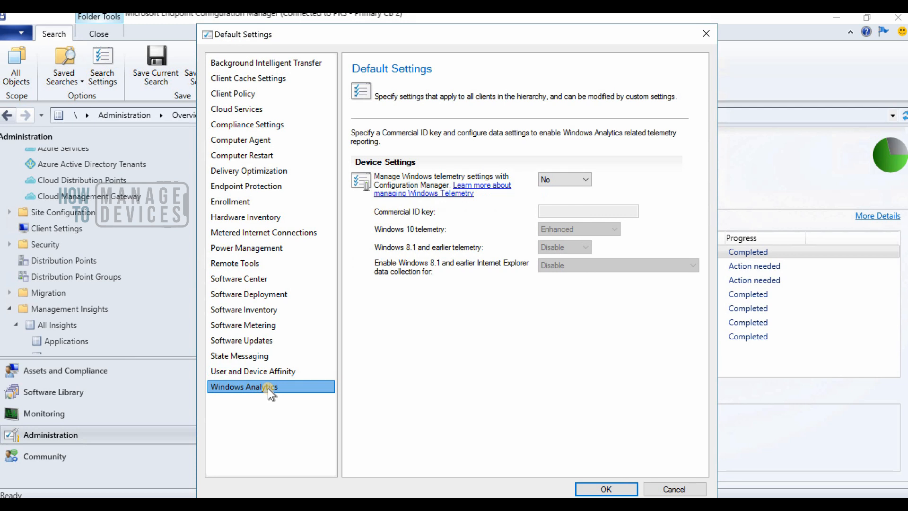
left_click(668, 490)
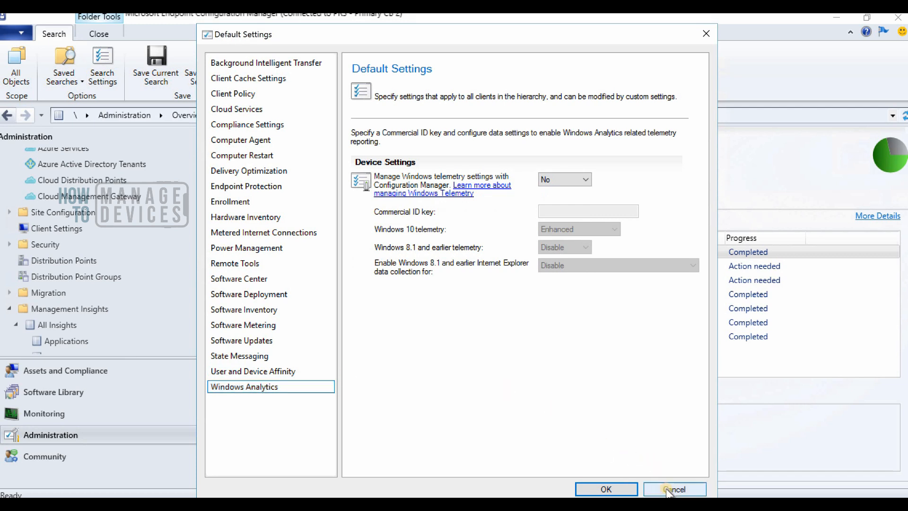
Step: Bring up the properties of the SCCM_PROD.INTUNE.COM distribution point and inspect the Microsoft Connected Cache server options
left_click(84, 277)
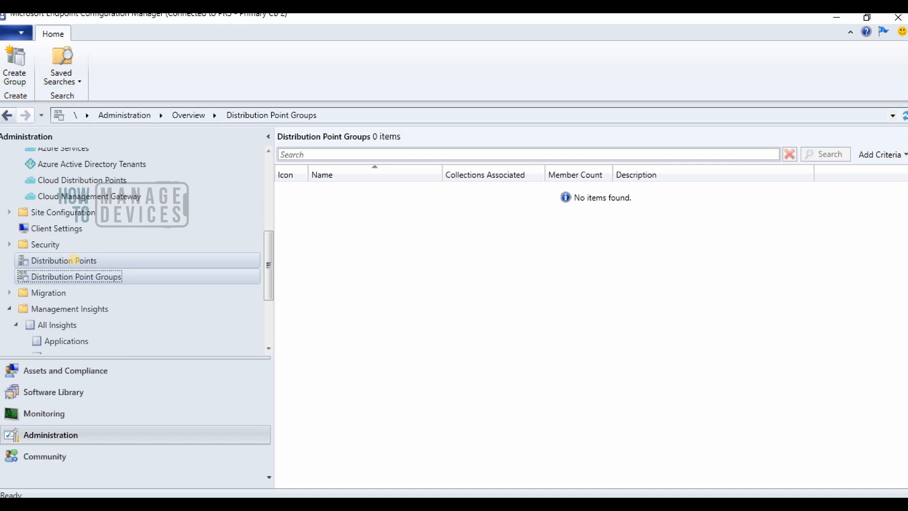
left_click(74, 259)
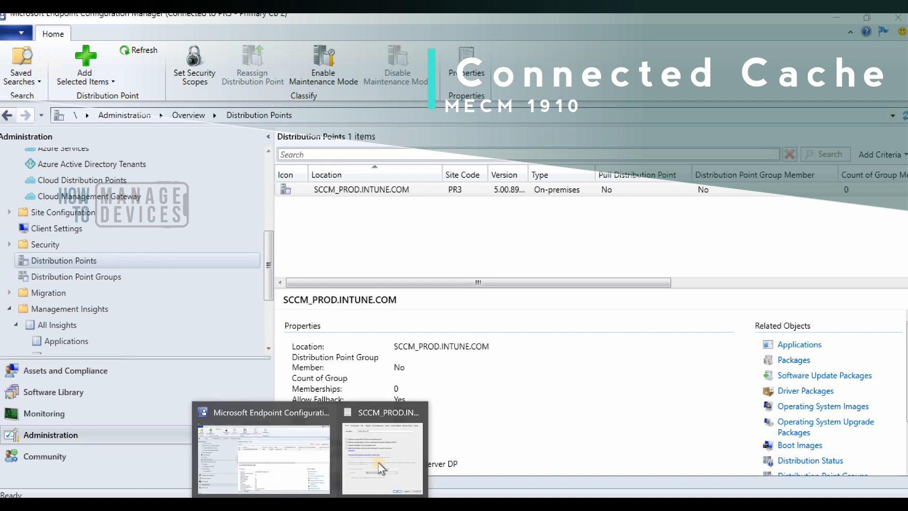
left_click(379, 461)
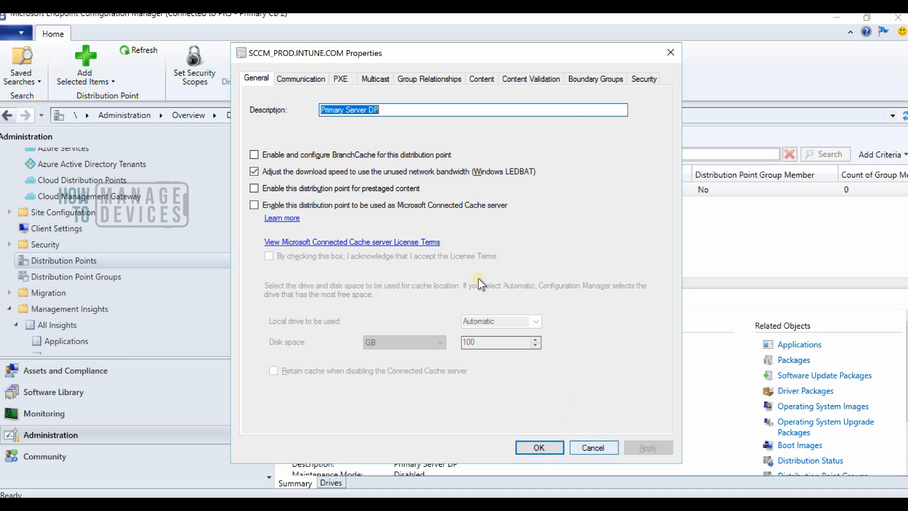
Step: Review the distribution point's properties from Communication and PXE through Content Validation, Boundary Groups and Security, and close them without changes
left_click(313, 79)
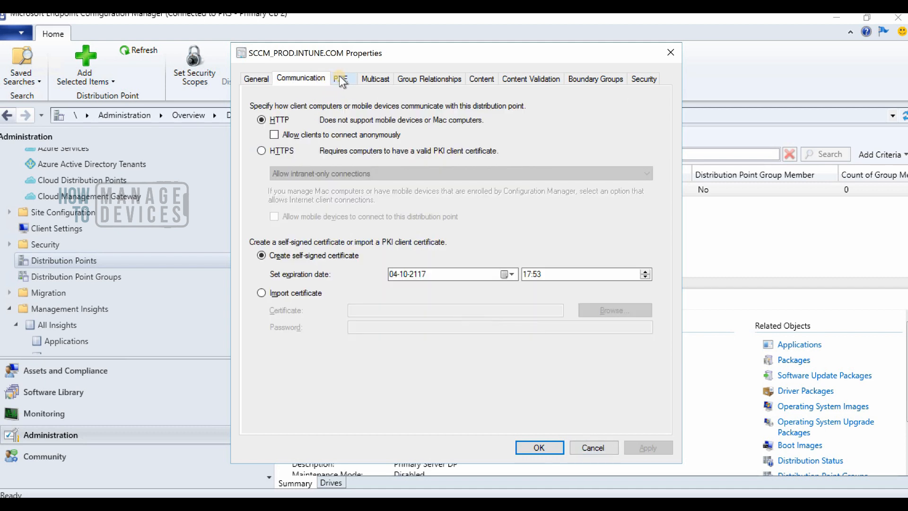
left_click(339, 77)
left_click(373, 81)
left_click(435, 76)
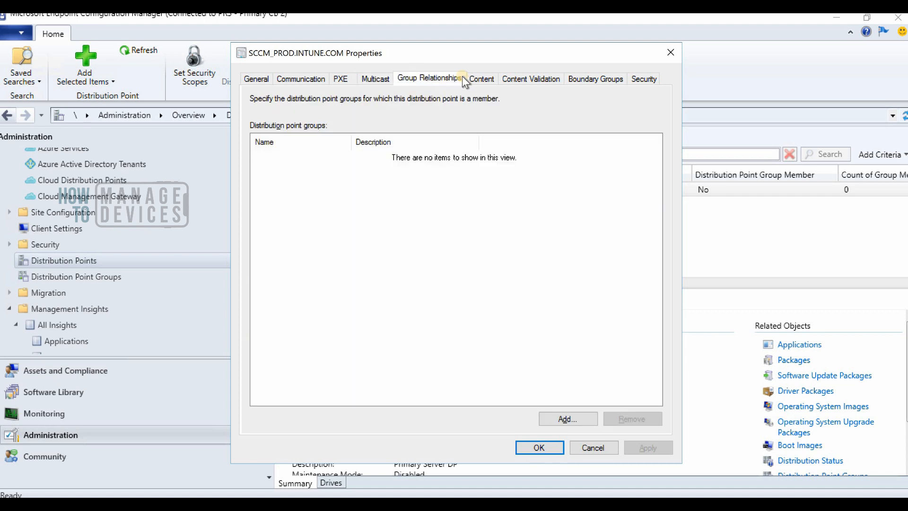
left_click(477, 79)
left_click(520, 80)
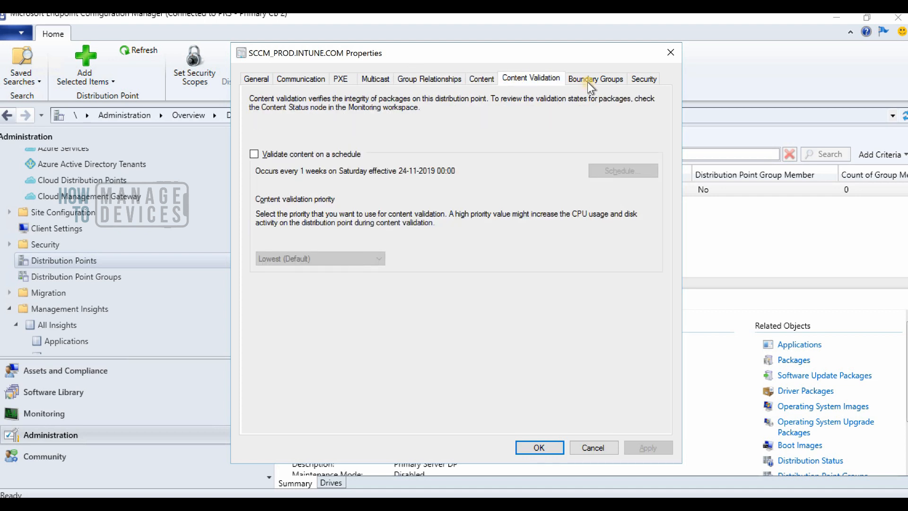
left_click(587, 82)
left_click(638, 76)
left_click(673, 52)
Step: Open the properties of the PR3 - Primary CB 2 site under Site Configuration
left_click_drag(269, 280, 269, 279)
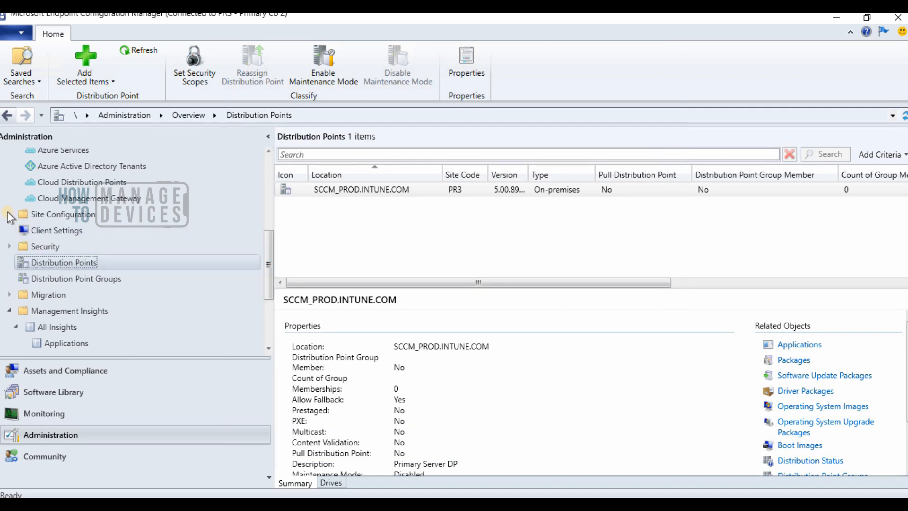
left_click(8, 213)
left_click(52, 235)
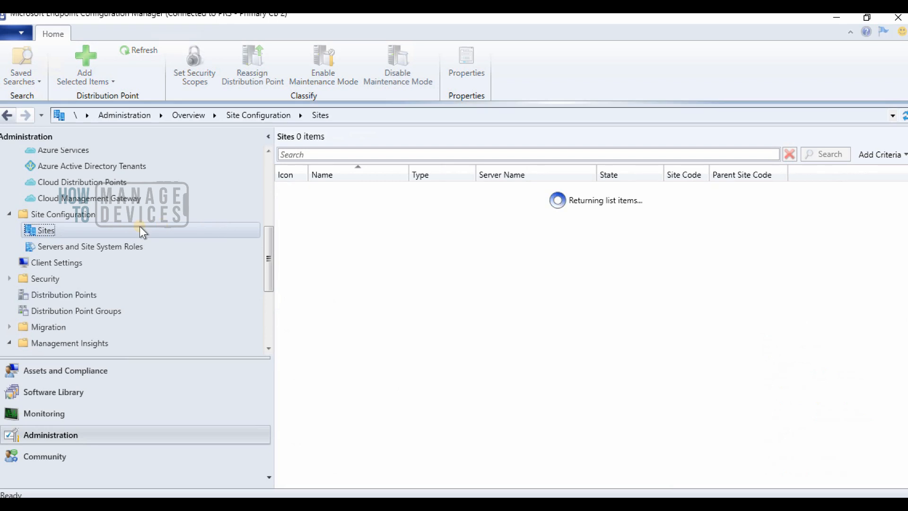
left_click(356, 191)
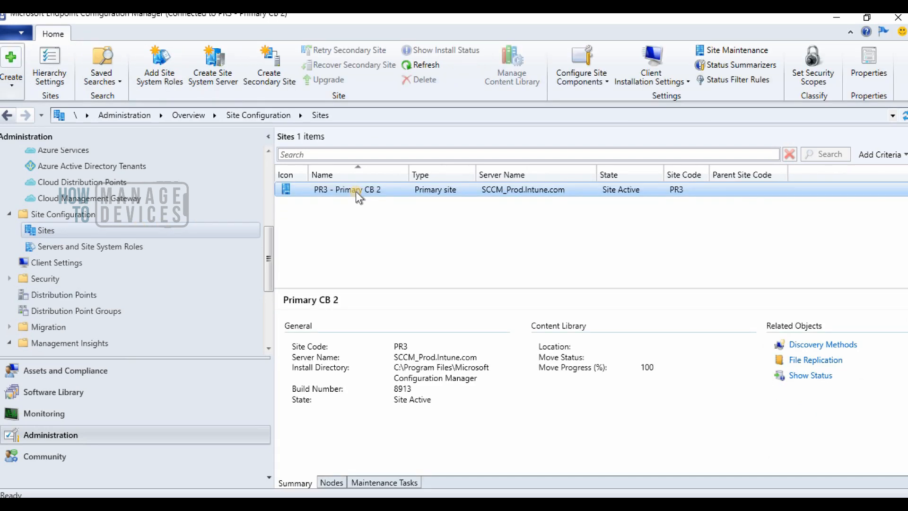
right_click(355, 191)
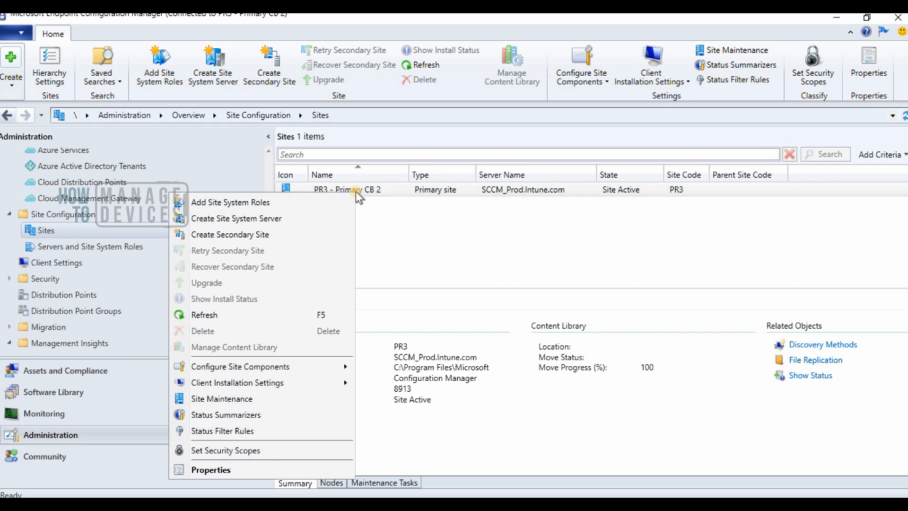
left_click(272, 469)
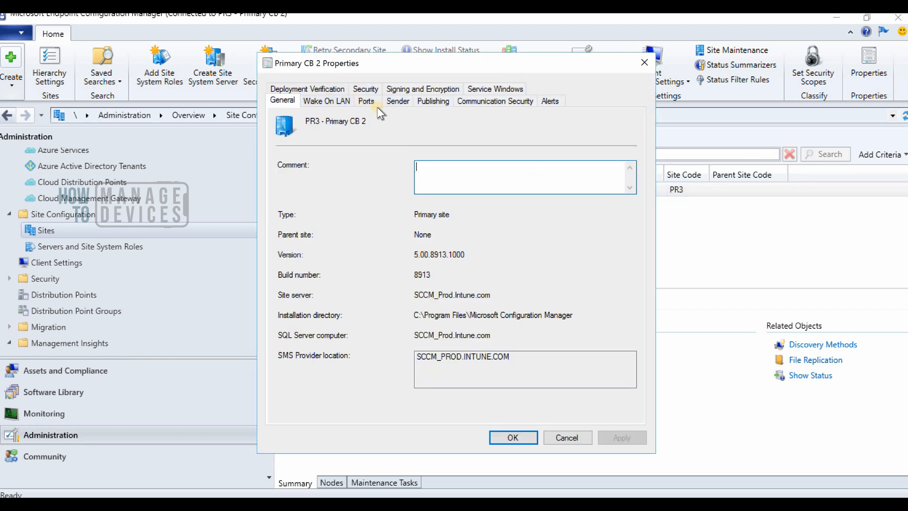
Step: Review the primary site's Wake On LAN, Ports, Sender, Publishing, Communication Security and Alerts properties
left_click(323, 98)
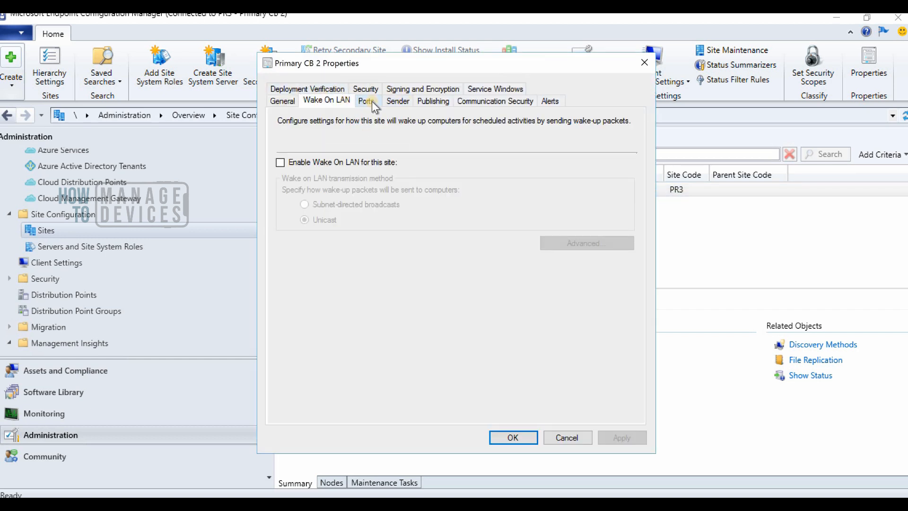
left_click(372, 101)
left_click(390, 101)
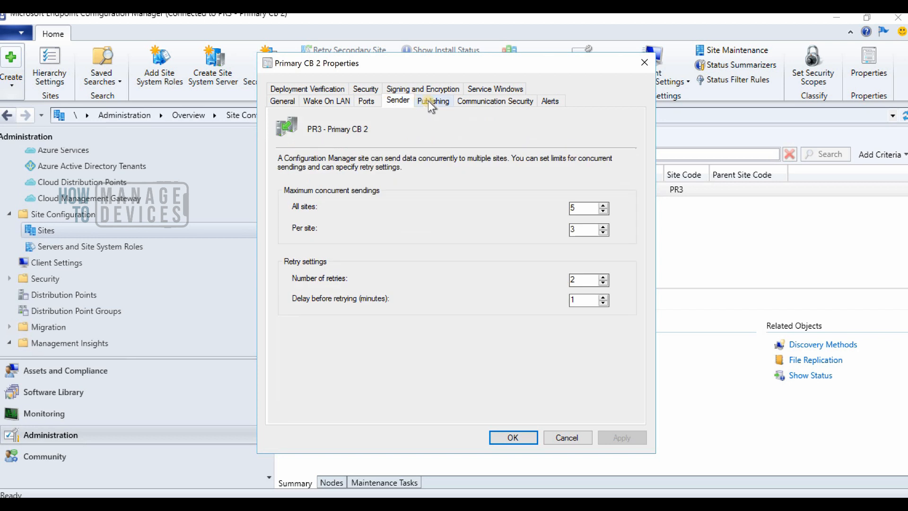
left_click(428, 100)
left_click(396, 101)
left_click(476, 101)
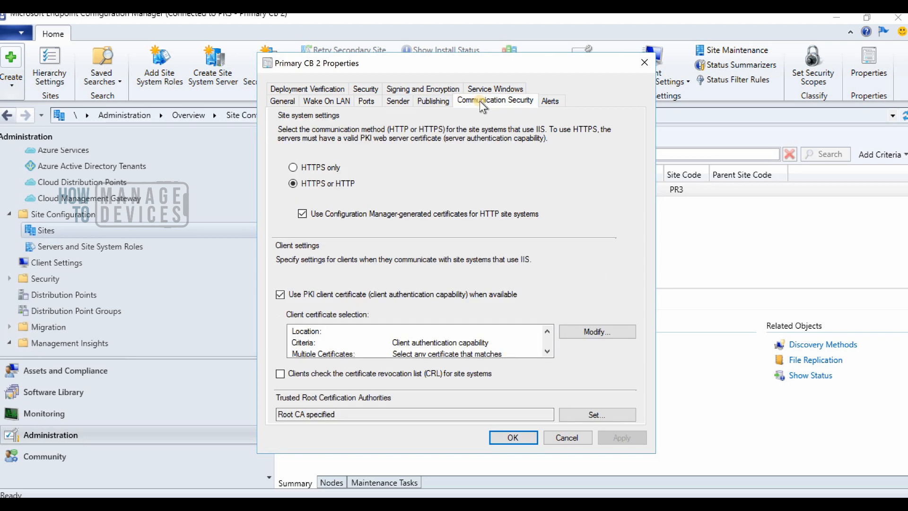
left_click(433, 101)
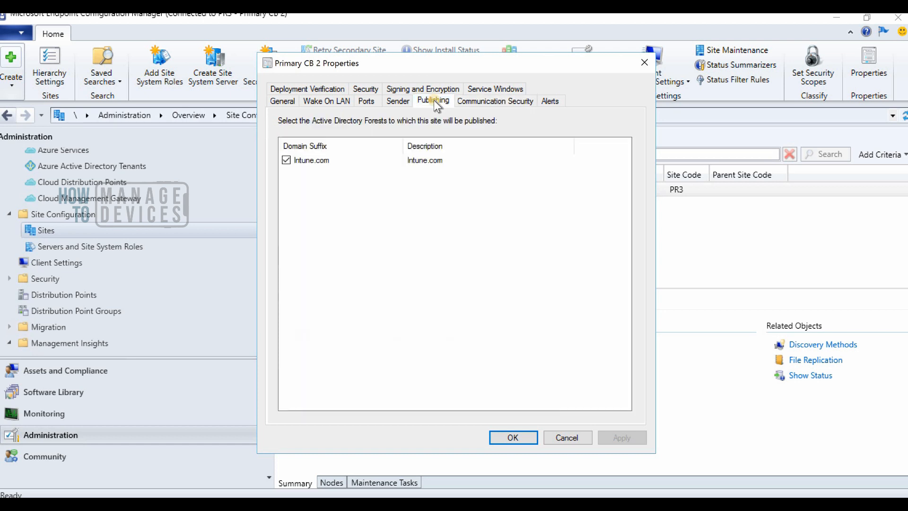
left_click(546, 99)
Step: Review the site's Service Windows, Signing and Encryption, Security and Deployment Verification properties, and close them without saving
left_click(500, 89)
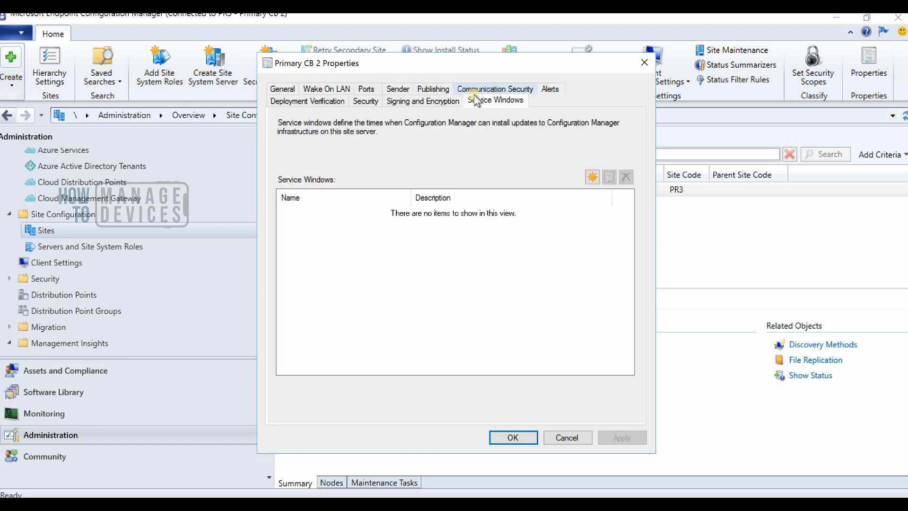
left_click(439, 102)
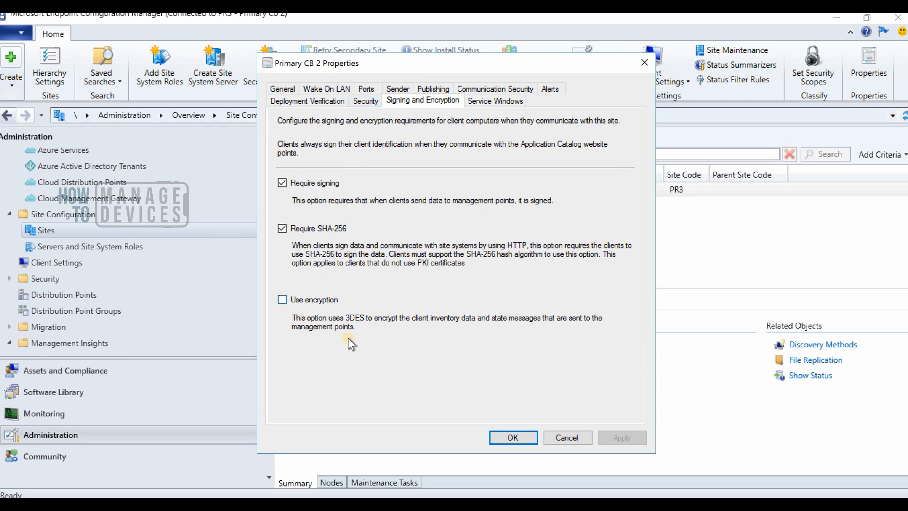
left_click(360, 102)
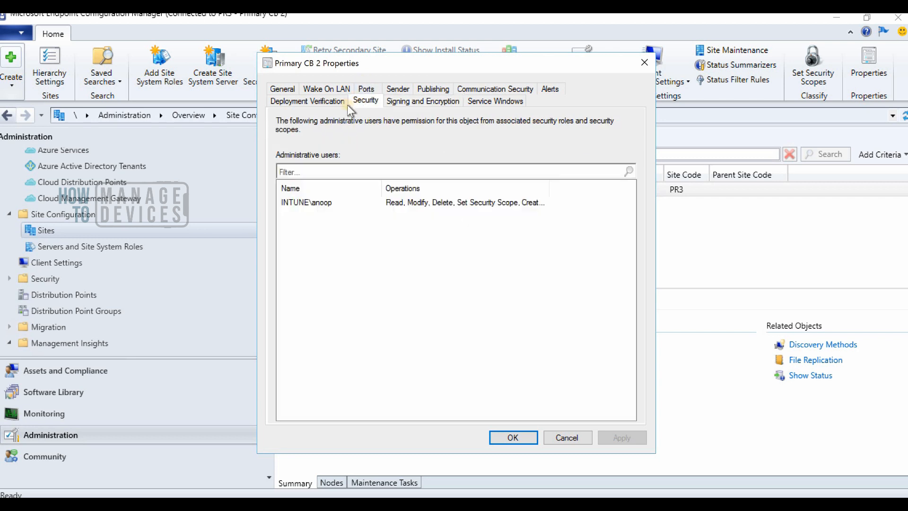
left_click(328, 101)
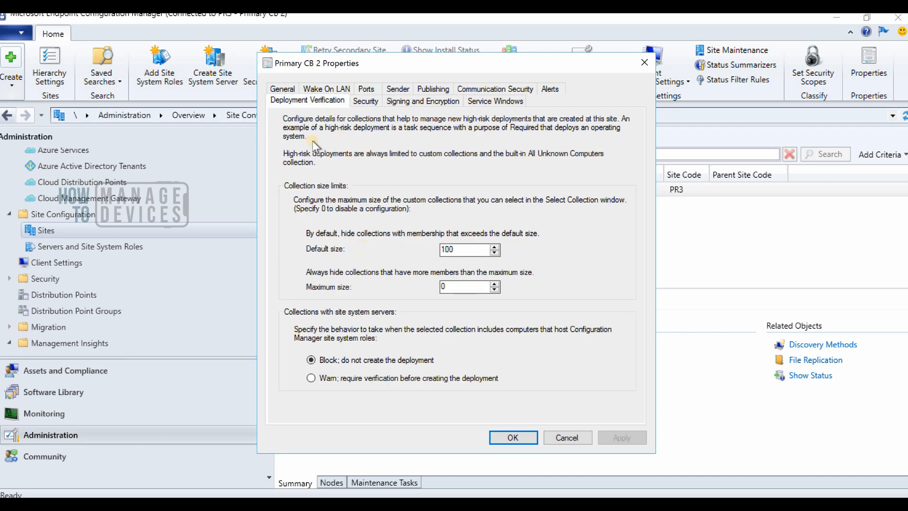
left_click(572, 437)
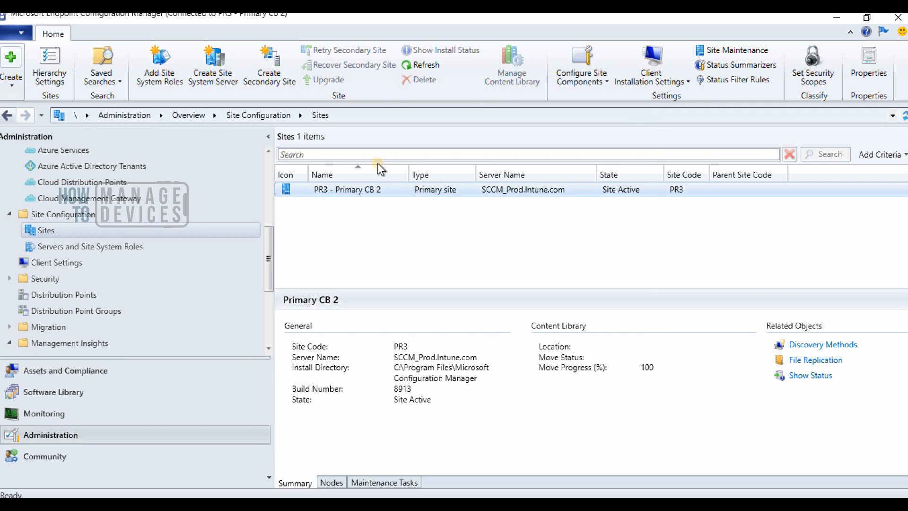
Step: Review the Hierarchy Settings from General and Licensing through Diagnostic and Usage Data, Client Approval, Authentication and Client Upgrade, and close them without changes
left_click(46, 61)
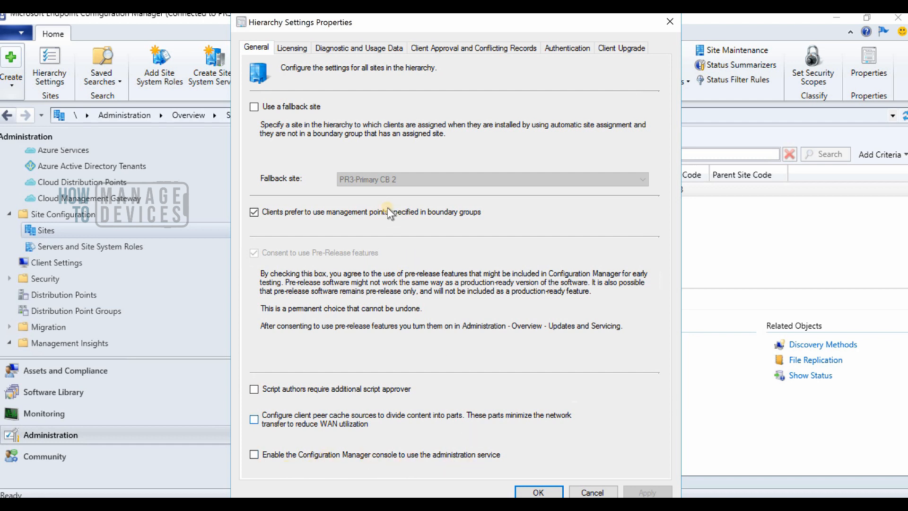
left_click(301, 48)
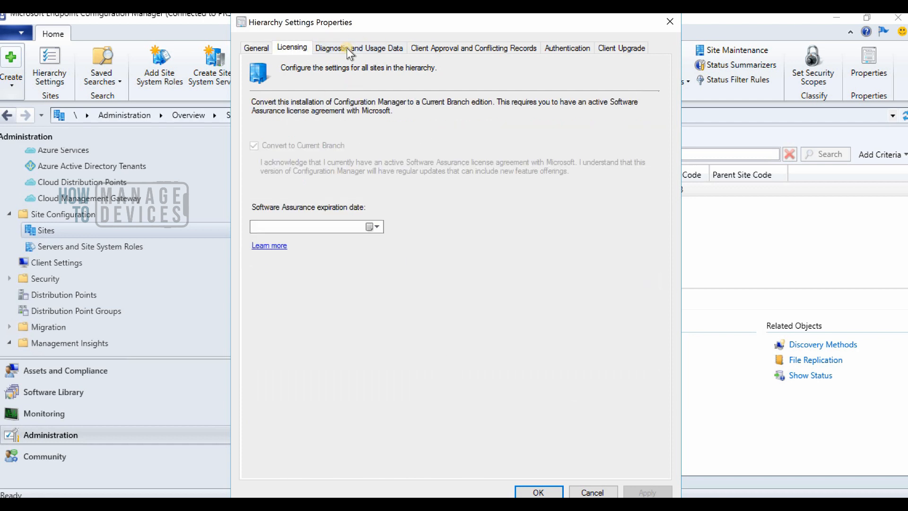
left_click(351, 47)
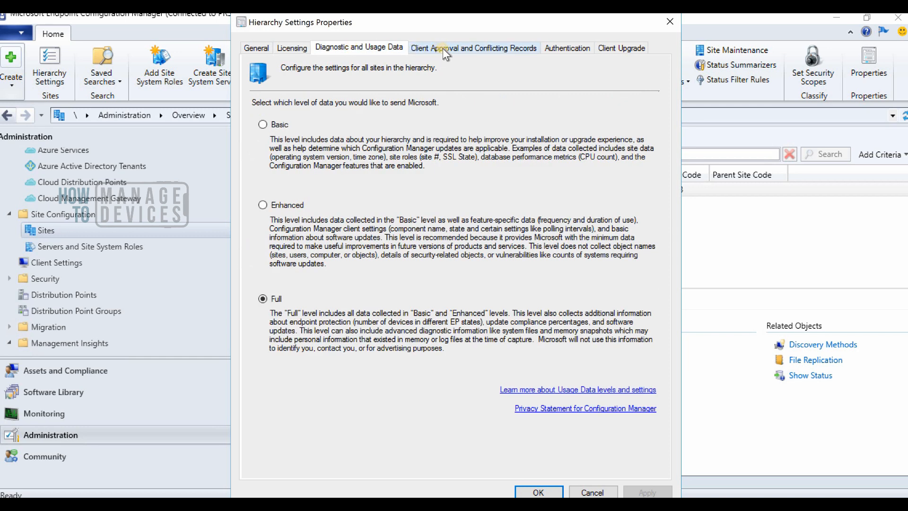
left_click(442, 48)
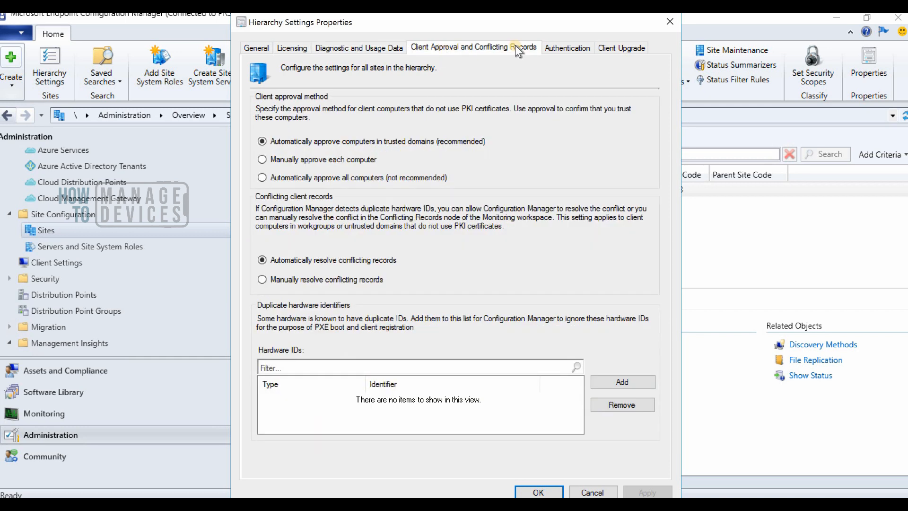
left_click(561, 45)
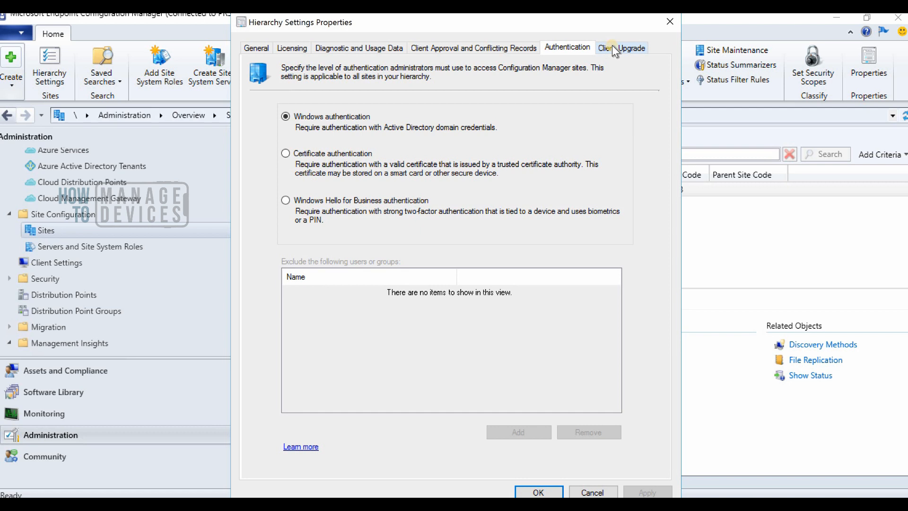
left_click(611, 49)
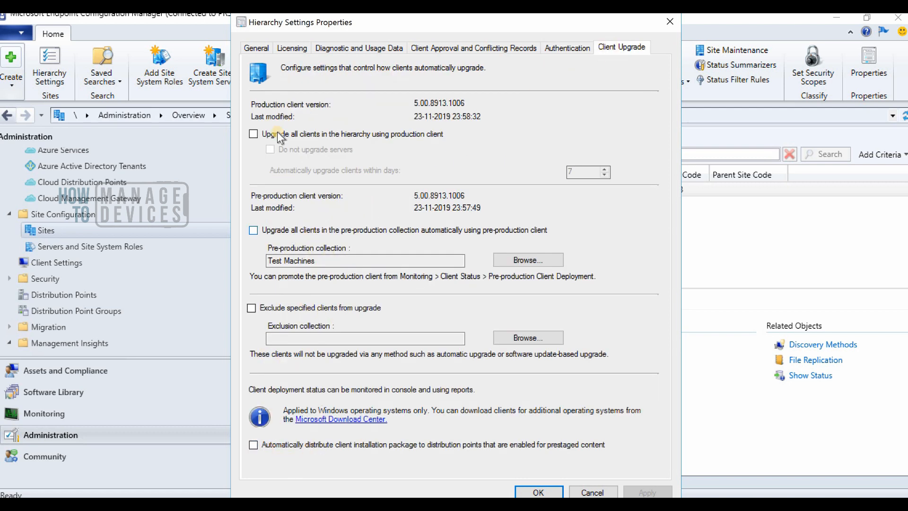
left_click(586, 492)
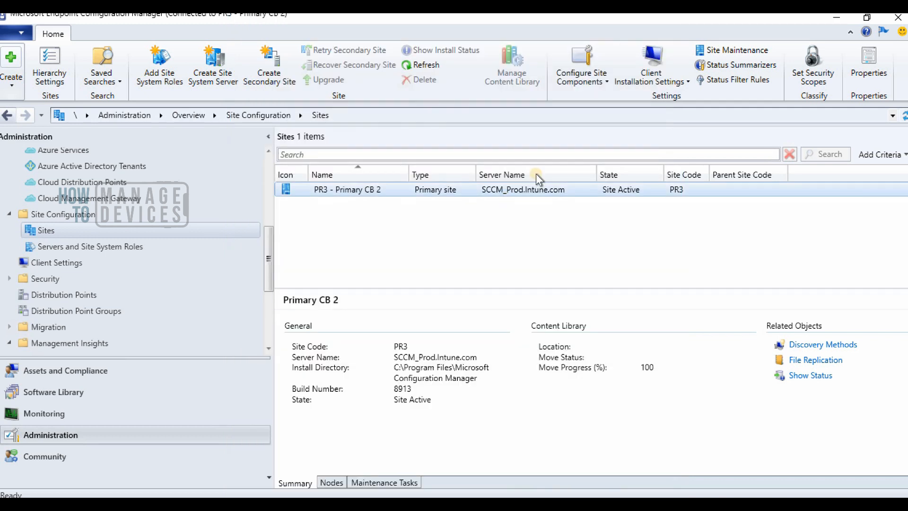
Step: Review the Software Update Point component's Sync Settings, Third Party Updates, Classifications and Products properties, and close them without changes
left_click(586, 79)
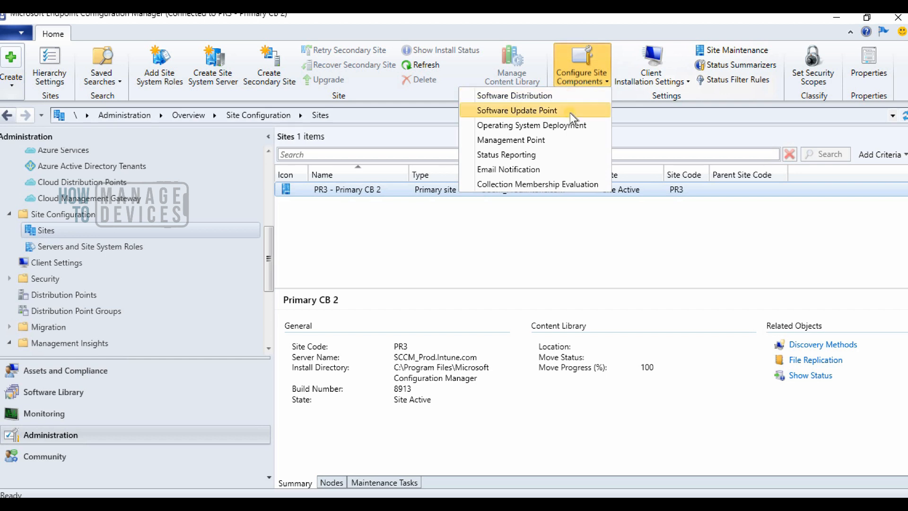
left_click(568, 111)
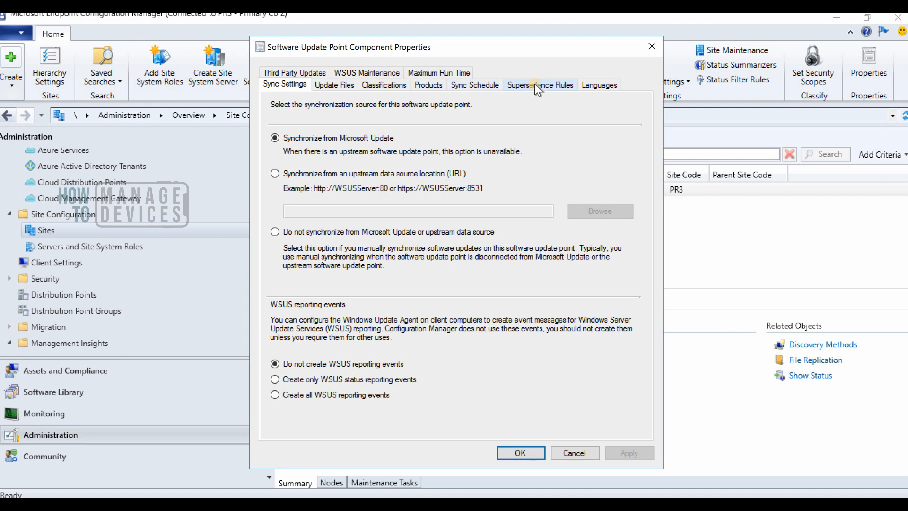
left_click(313, 74)
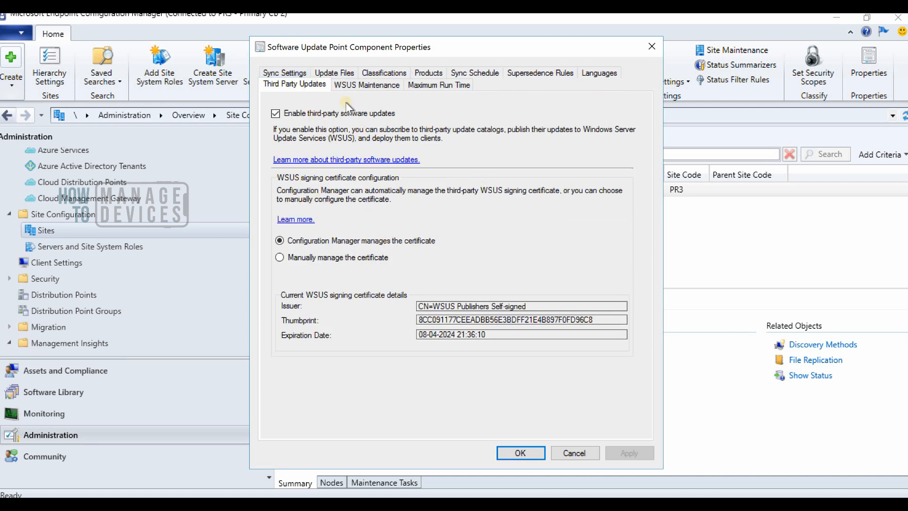
left_click(378, 75)
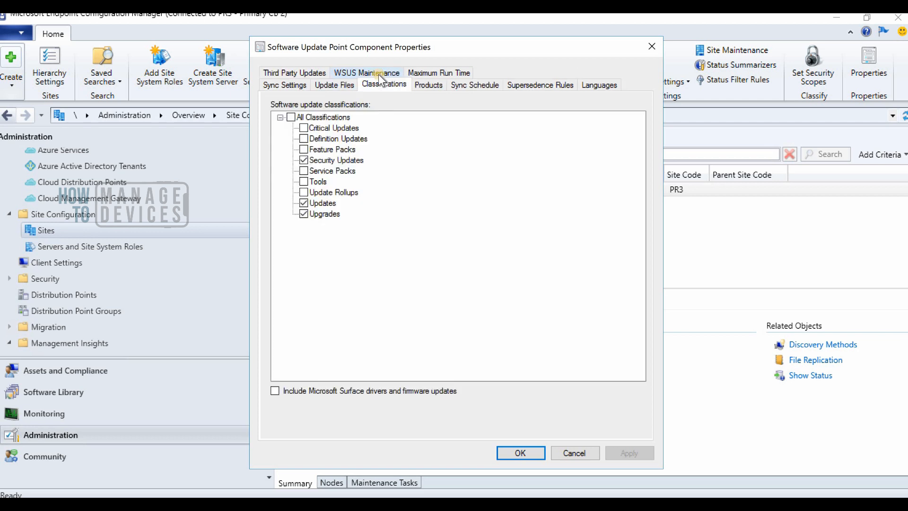
left_click(425, 84)
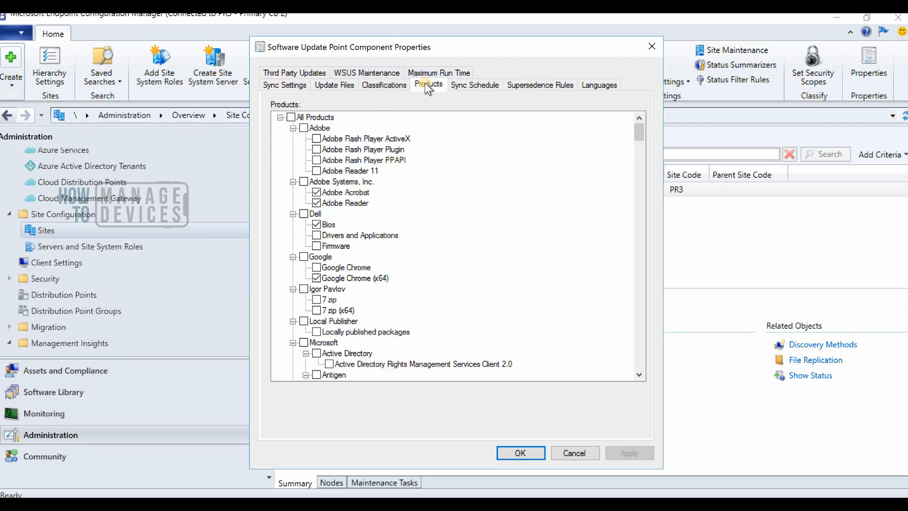
left_click(582, 452)
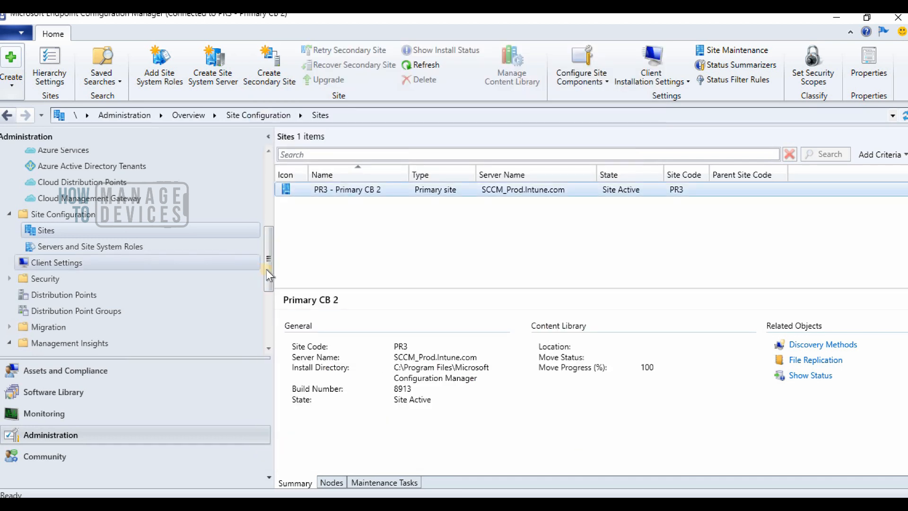
Step: Show all Management Insights and examine the Collections rules with their full names readable
left_click_drag(266, 269, 266, 297)
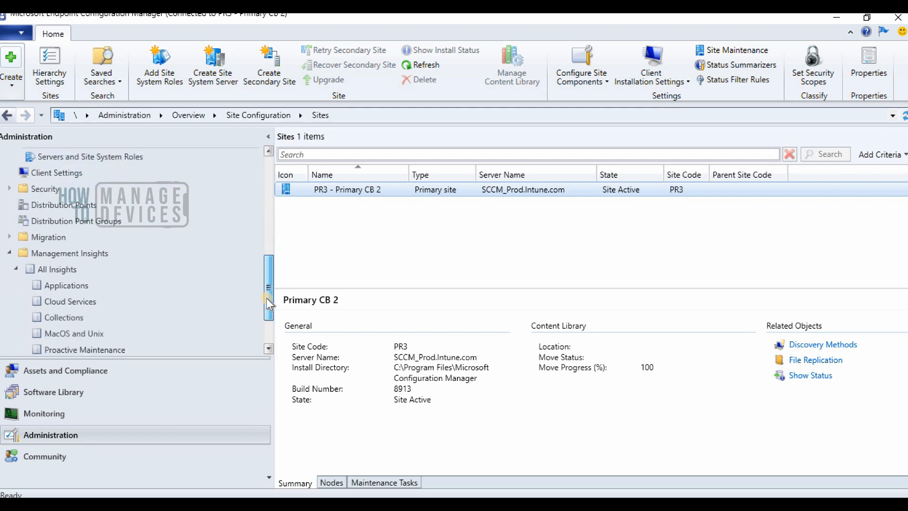
left_click(64, 269)
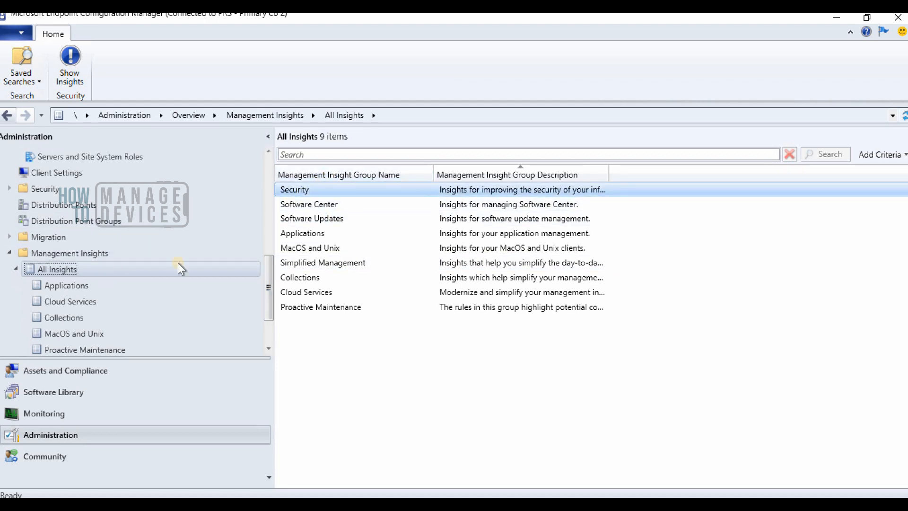
left_click(78, 316)
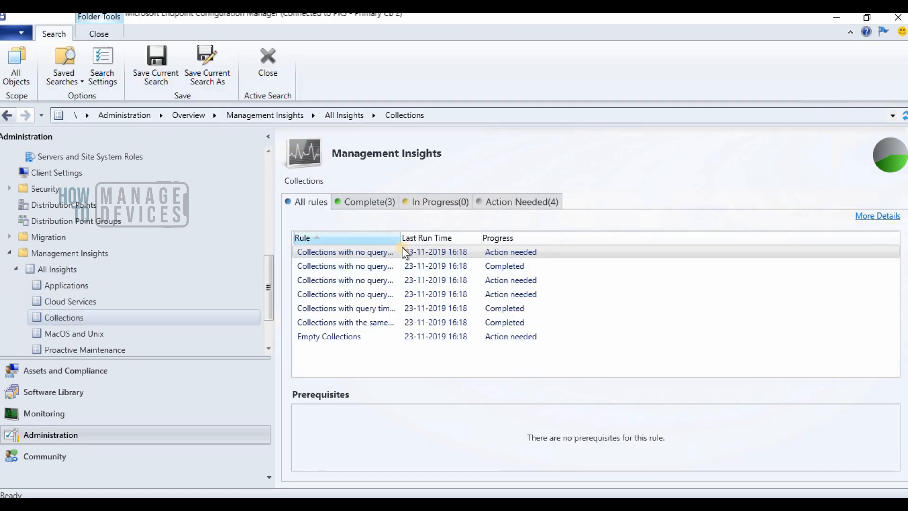
left_click_drag(398, 238, 584, 238)
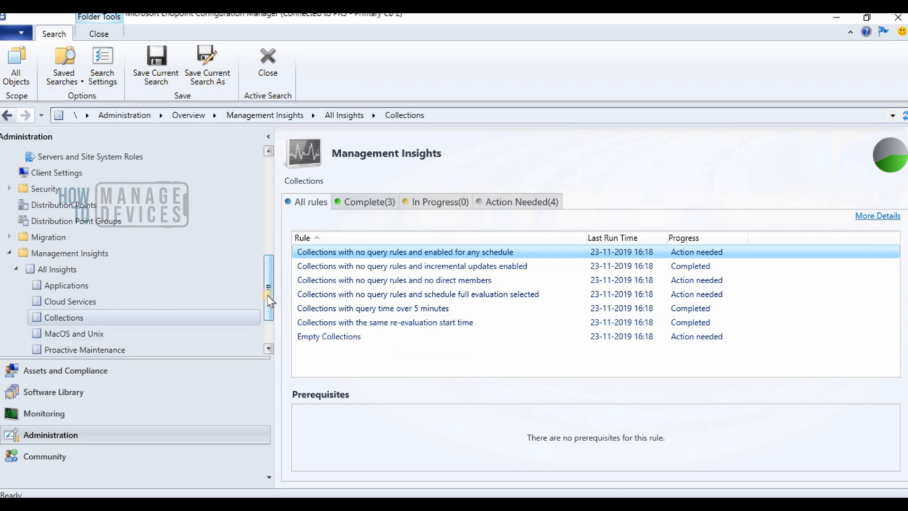
Step: Examine the Cloud Services insight rules and revisit the Collections rules, widening the Rule column to read the full names
left_click_drag(267, 295, 269, 320)
left_click(63, 228)
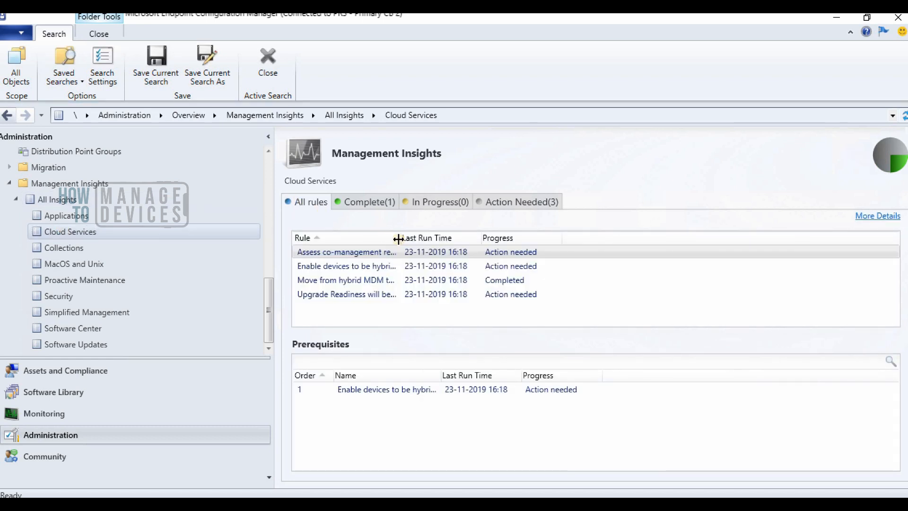
left_click_drag(482, 235, 555, 235)
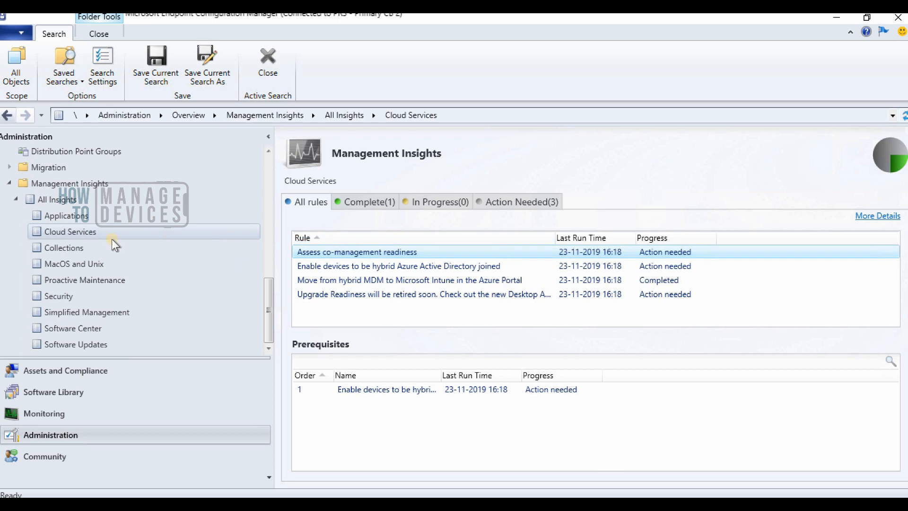
left_click(74, 248)
left_click_drag(401, 237, 572, 233)
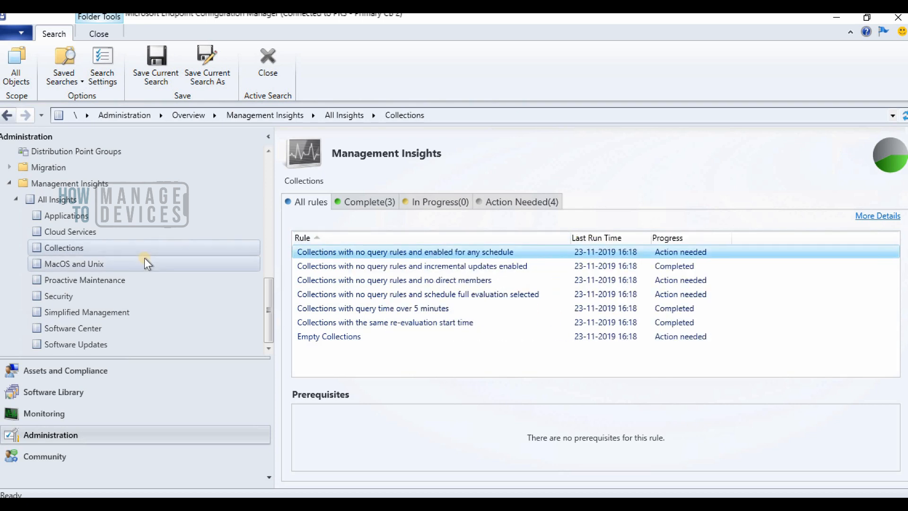
Step: Examine the Security, Simplified Management, Software Center and Software Updates insight rules, widening the Rule column where names are cut off
left_click(67, 295)
left_click(100, 311)
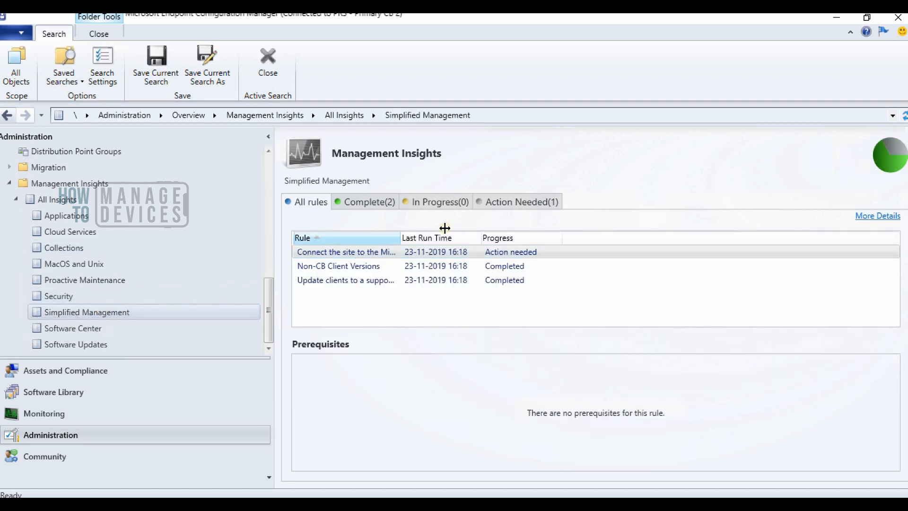
left_click_drag(444, 227, 527, 229)
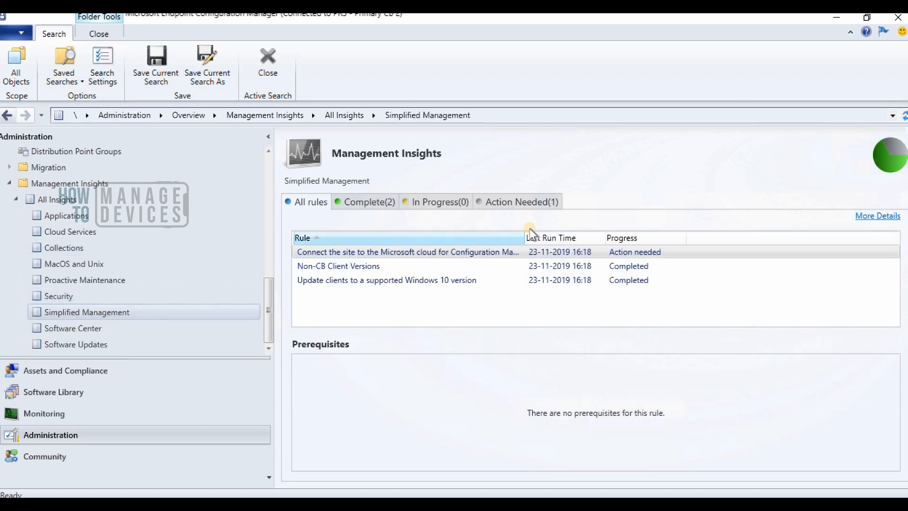
left_click(155, 328)
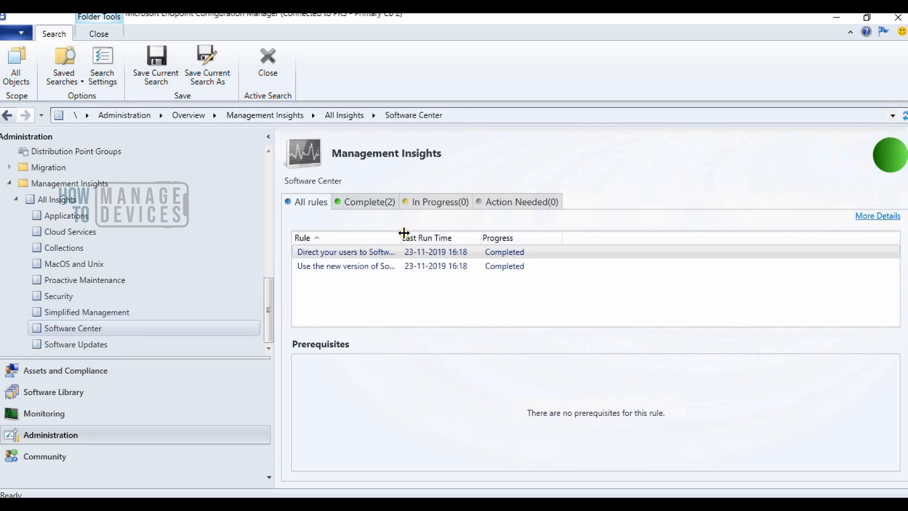
left_click_drag(400, 237, 522, 237)
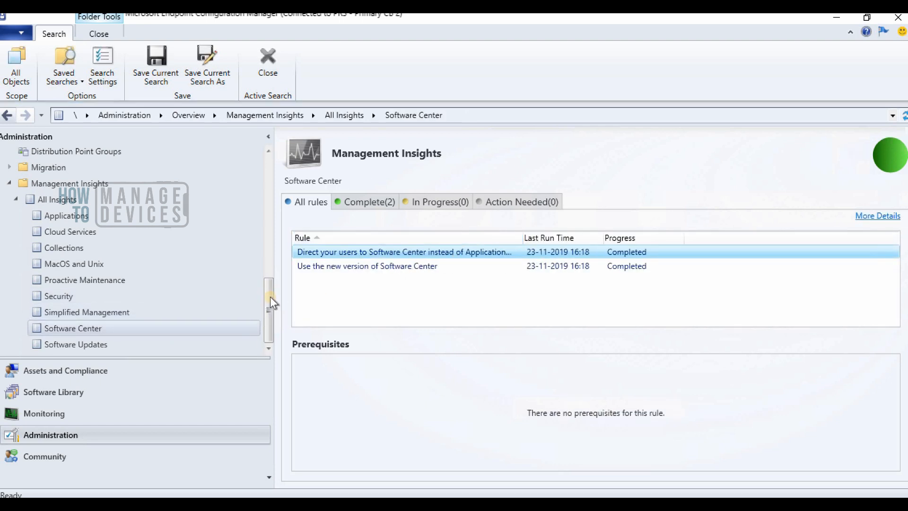
left_click(91, 342)
left_click_drag(472, 224, 586, 236)
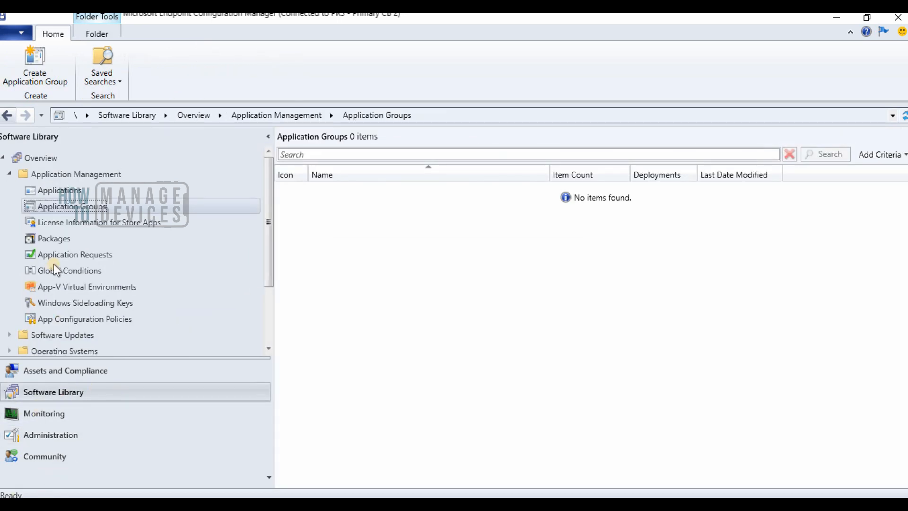
Step: Start a new application group named Test APP Group in the Software Library, keeping the default Software Center entry
right_click(69, 205)
left_click(108, 213)
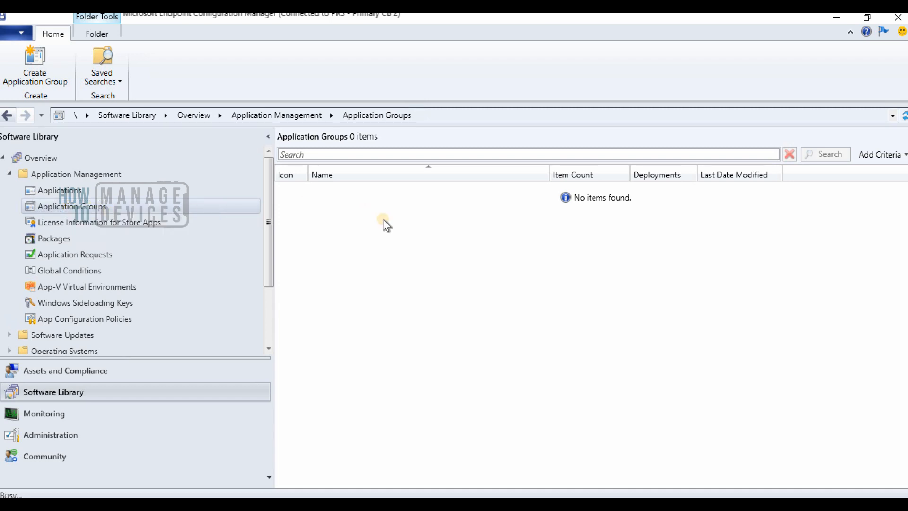
type("Test APP Group")
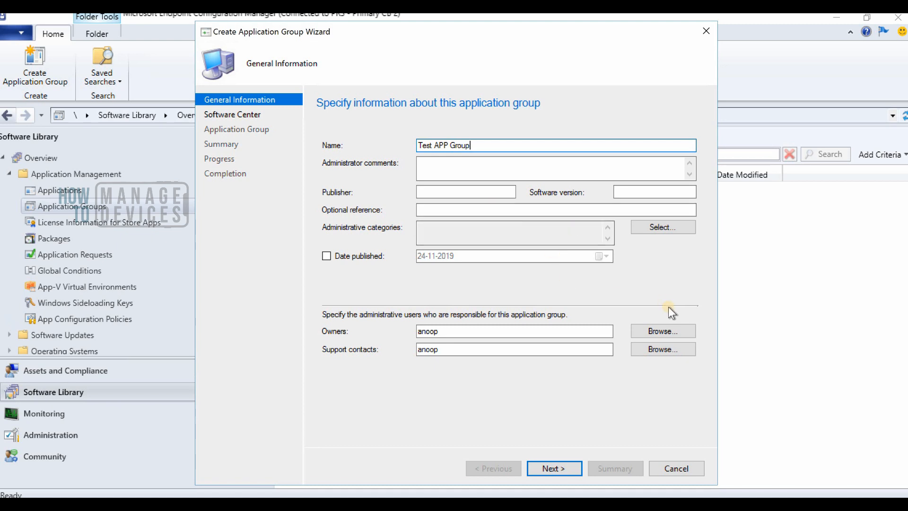
left_click(561, 473)
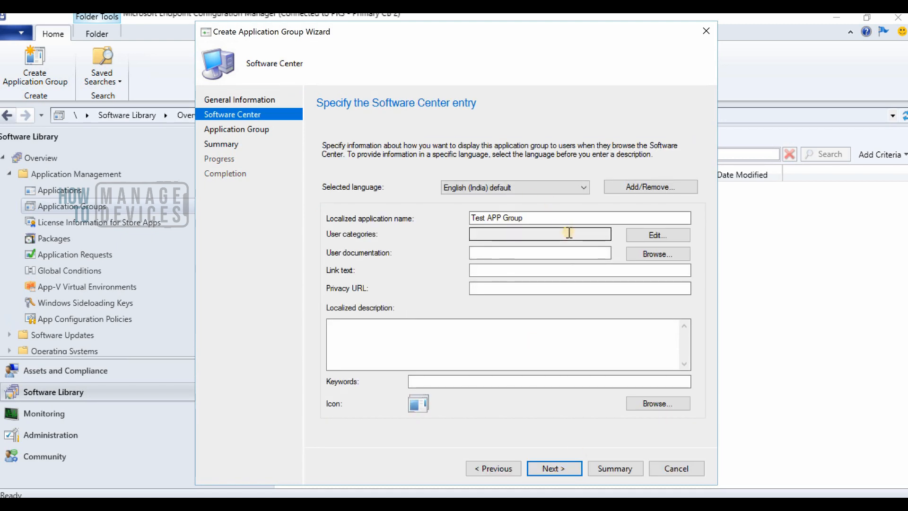
left_click(509, 334)
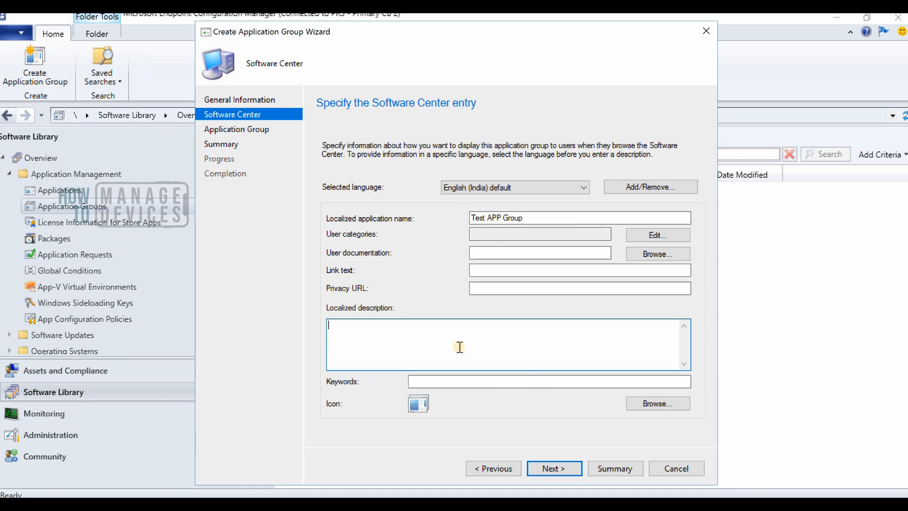
left_click(566, 469)
Step: Add Mozilla Firefox (ach) and MSIX_7-Zip (x64 edition) to the application group and create it with the summarized settings
left_click(614, 420)
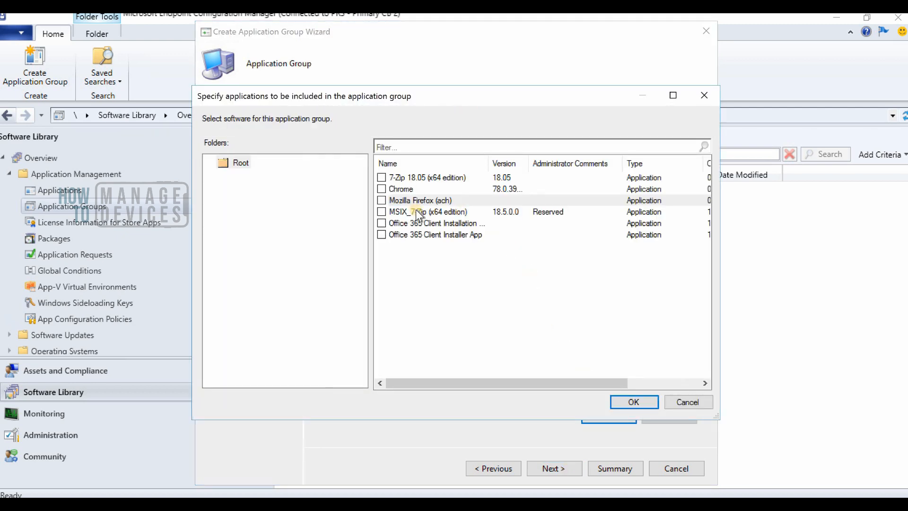
left_click(381, 200)
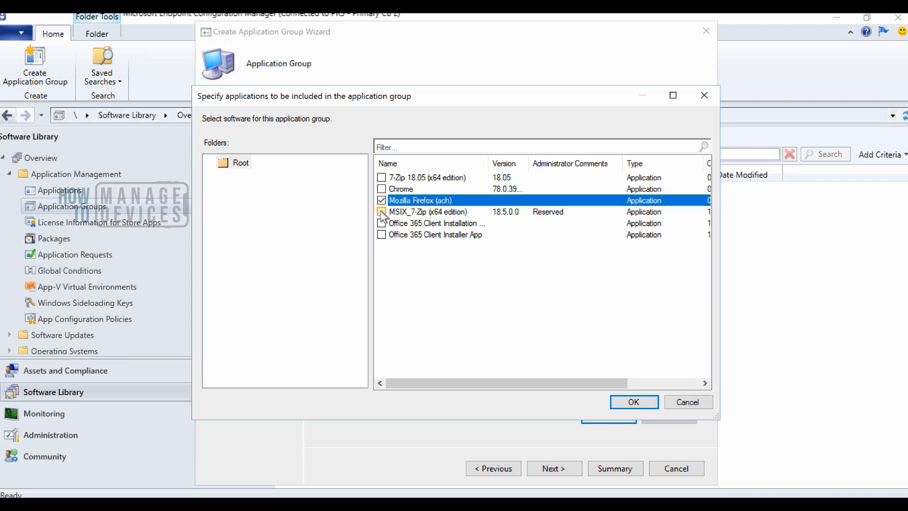
left_click(625, 402)
left_click(558, 468)
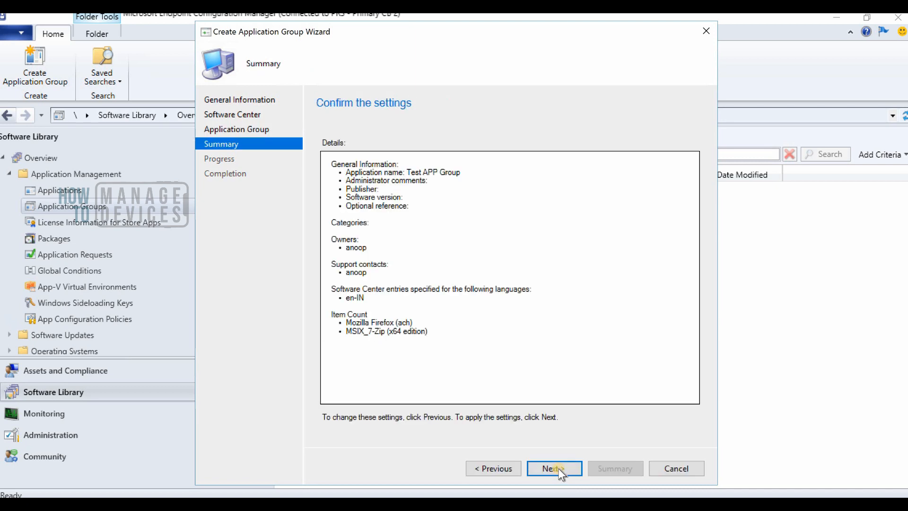
left_click(558, 468)
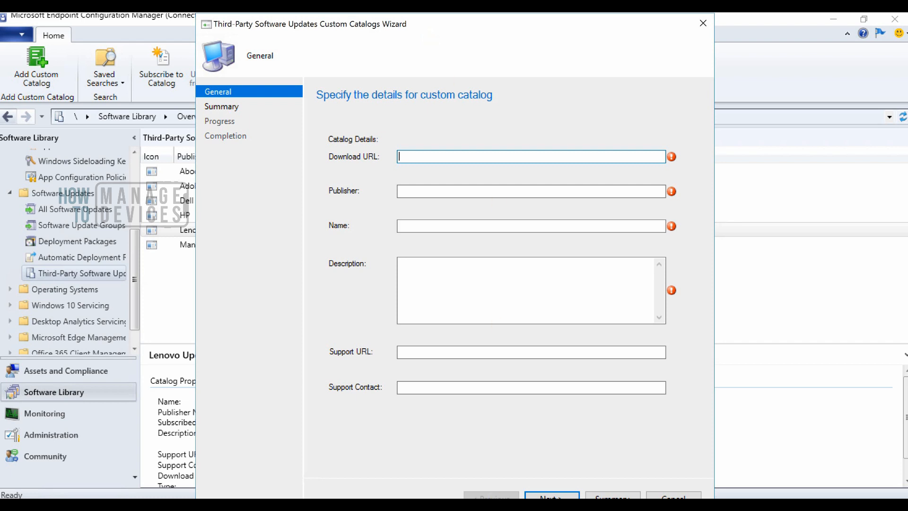
Step: Review the detail fields for a custom third-party software update catalog and close the wizard without creating one
left_click(420, 352)
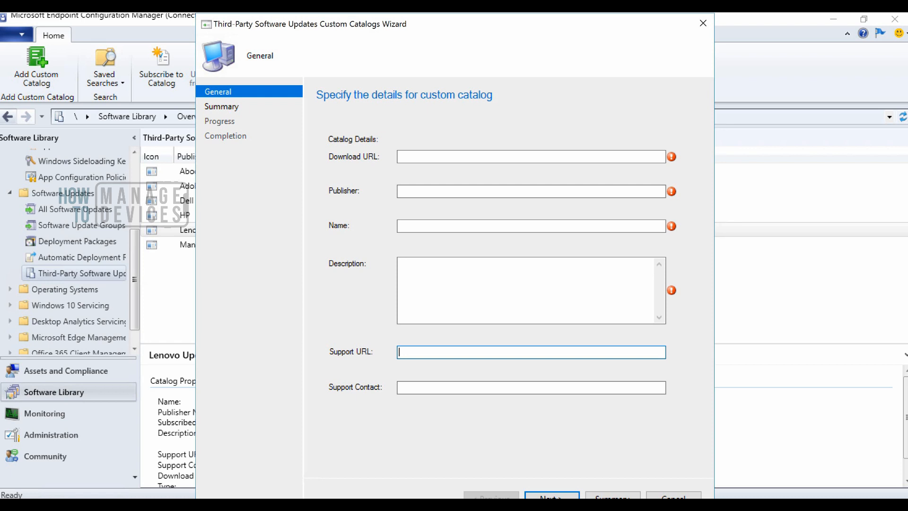
left_click(434, 158)
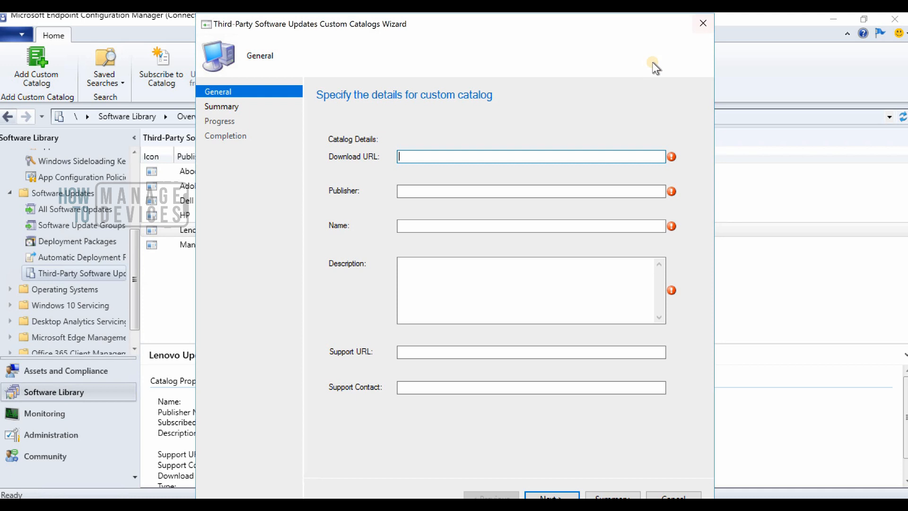
left_click(706, 24)
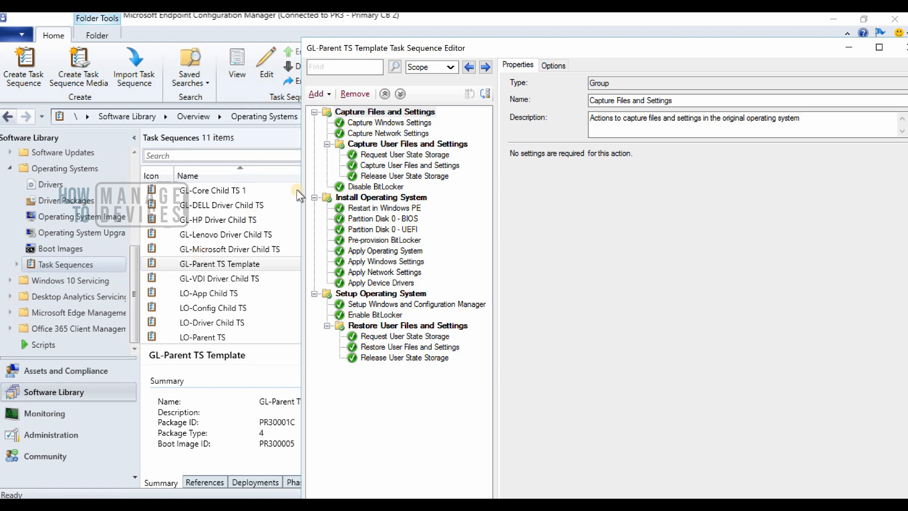
Step: Search the GL-Parent TS Template task sequence for "disk", review the search scope options and clear the search
left_click(325, 67)
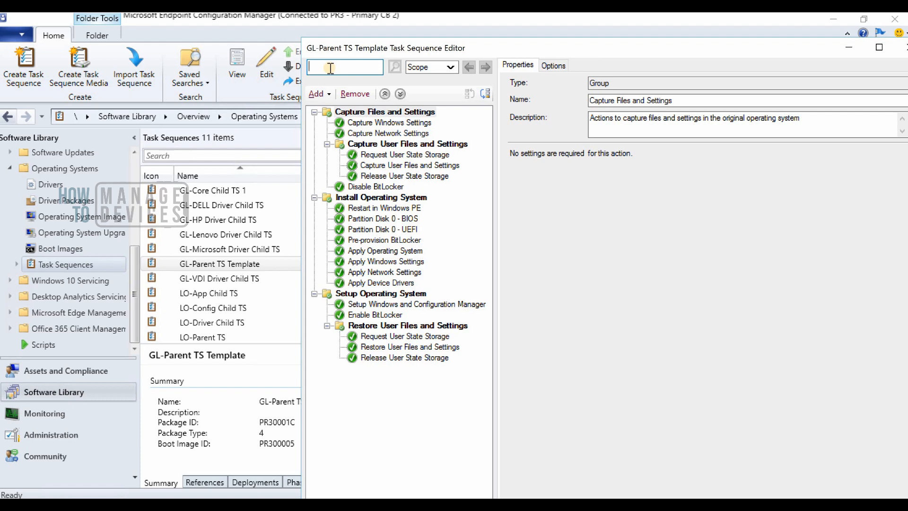
type("disk")
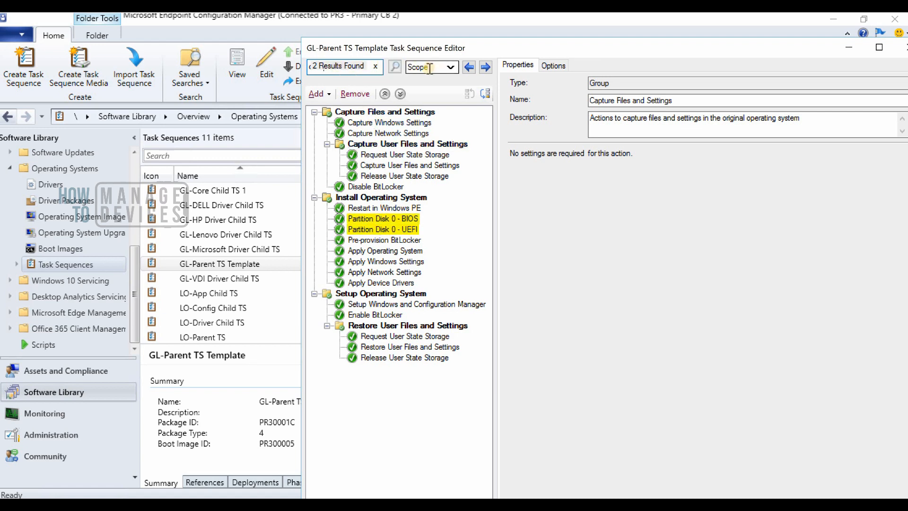
left_click(449, 68)
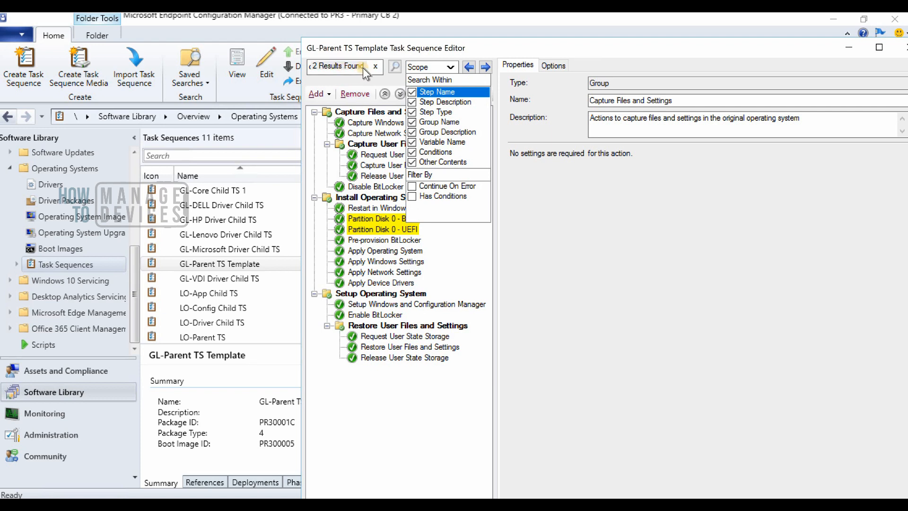
left_click(374, 66)
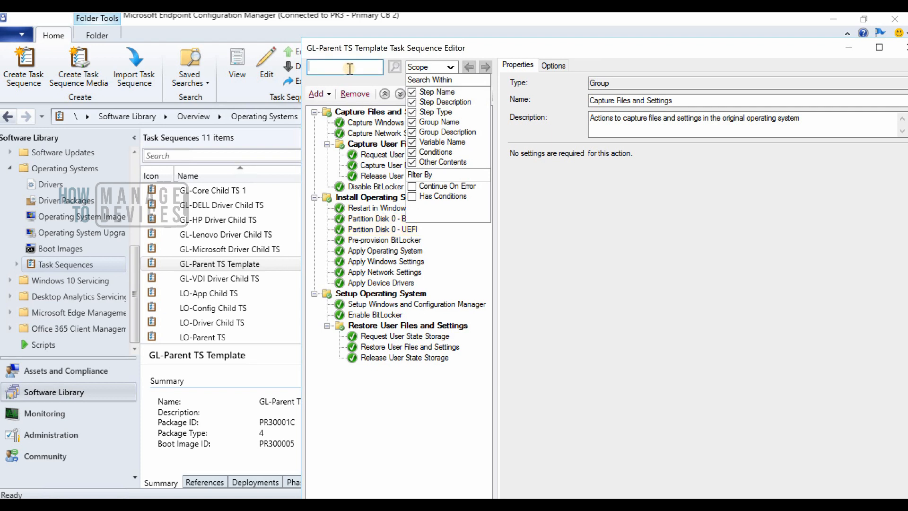
Step: Copy the SMSTSInWinPE equals "false" condition from the Restart in Windows PE step's options
left_click(364, 209)
left_click(555, 65)
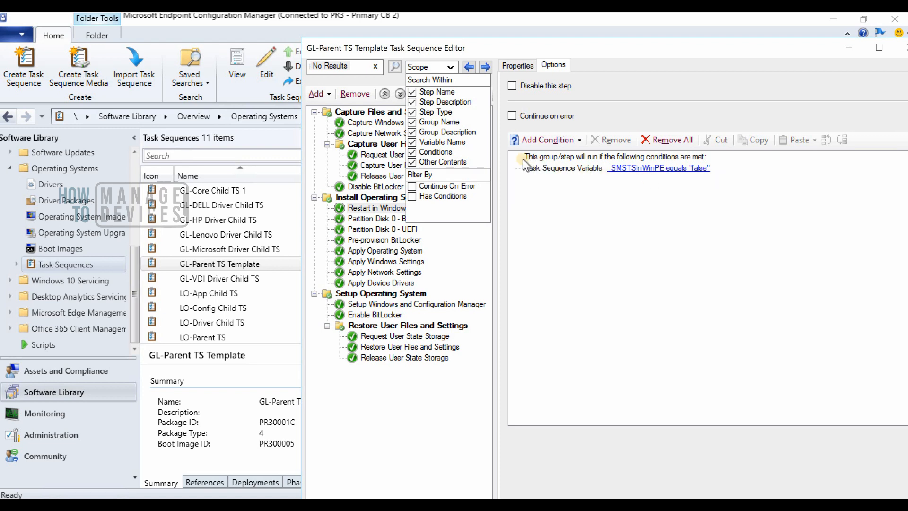
left_click(555, 168)
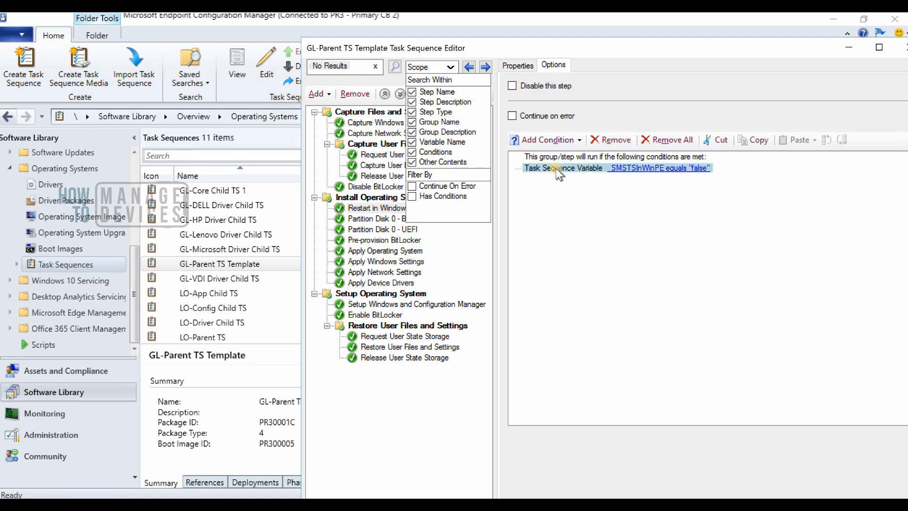
left_click(754, 142)
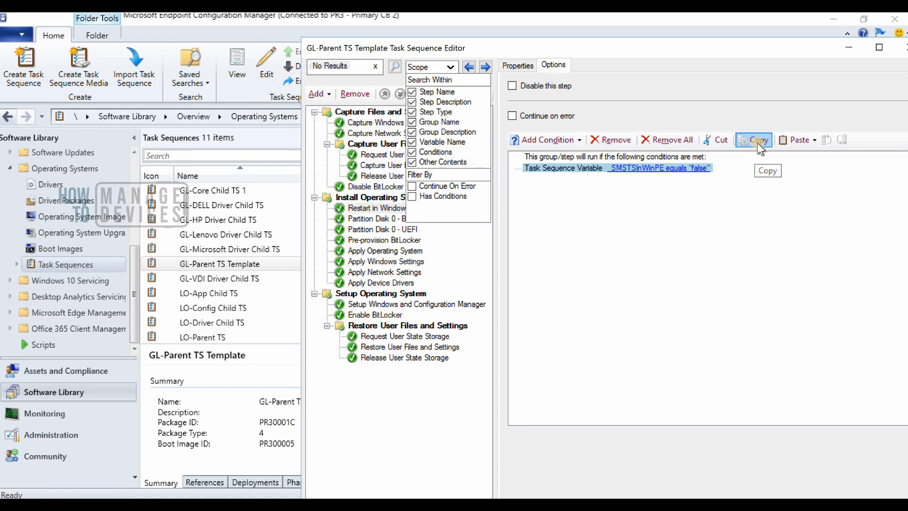
Step: Paste the copied condition into the Apply Operating System step's options using Paste Before, and minimize the task sequence editor
left_click(409, 250)
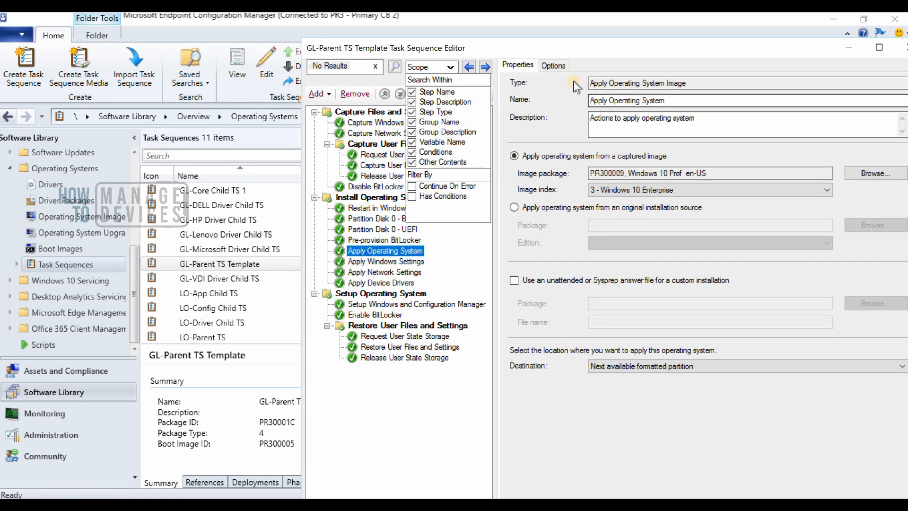
left_click(556, 67)
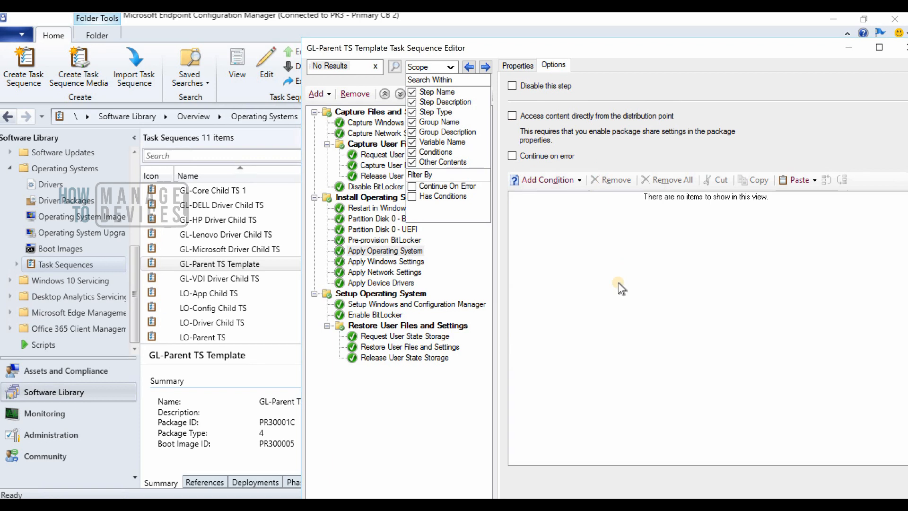
left_click(792, 180)
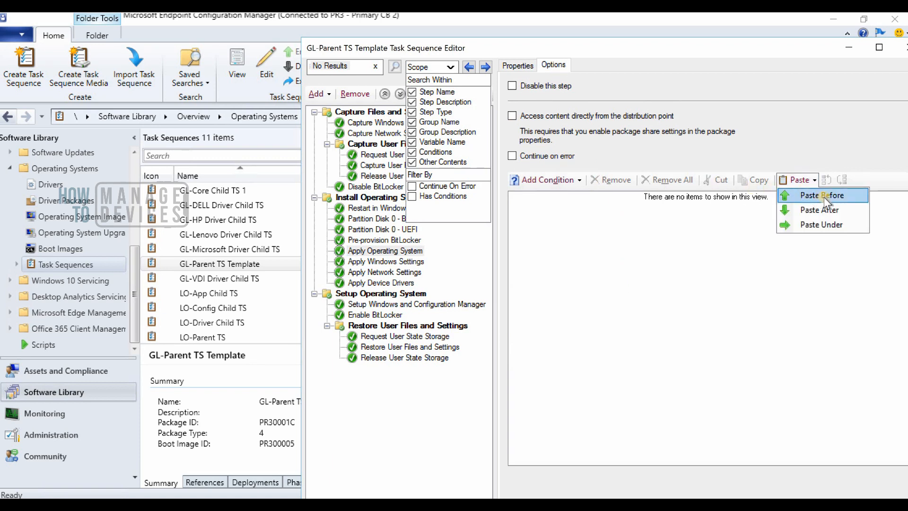
left_click(818, 197)
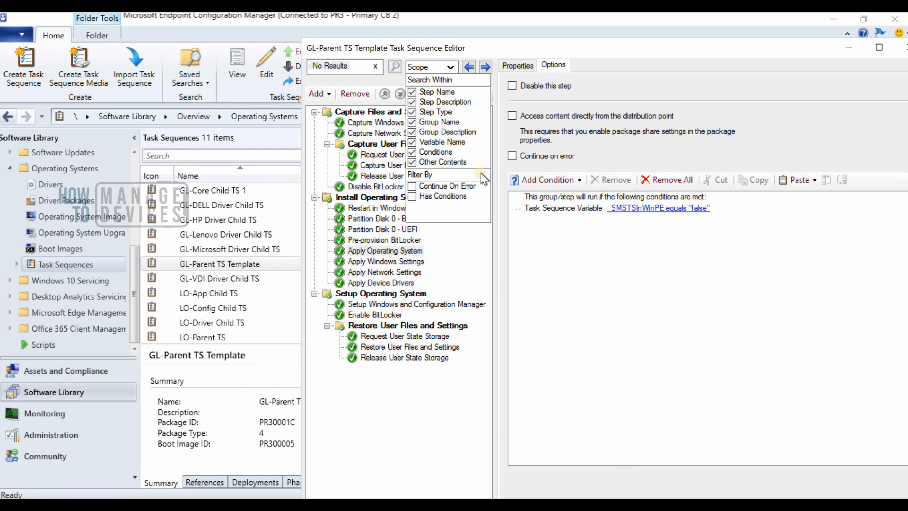
left_click(849, 49)
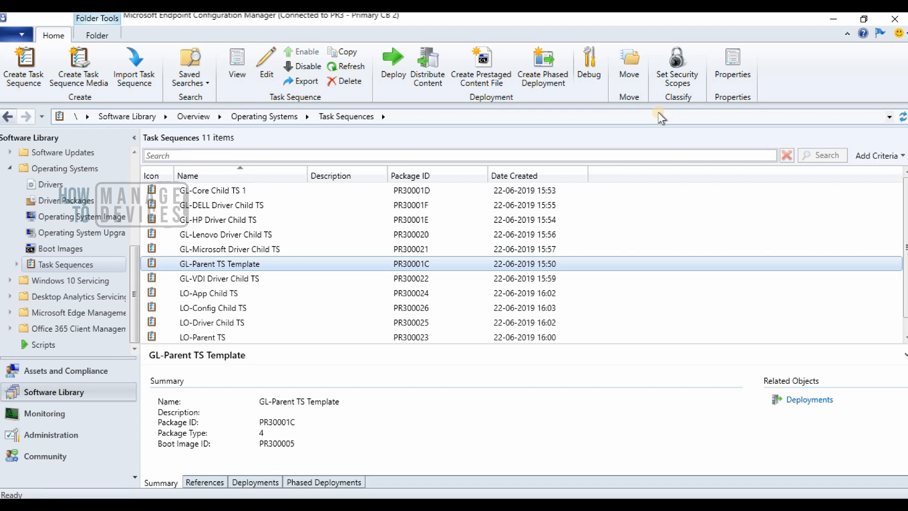
Step: Review the actions available for the GL-Parent TS Template task sequence and the client actions for Test Static Collection
right_click(232, 264)
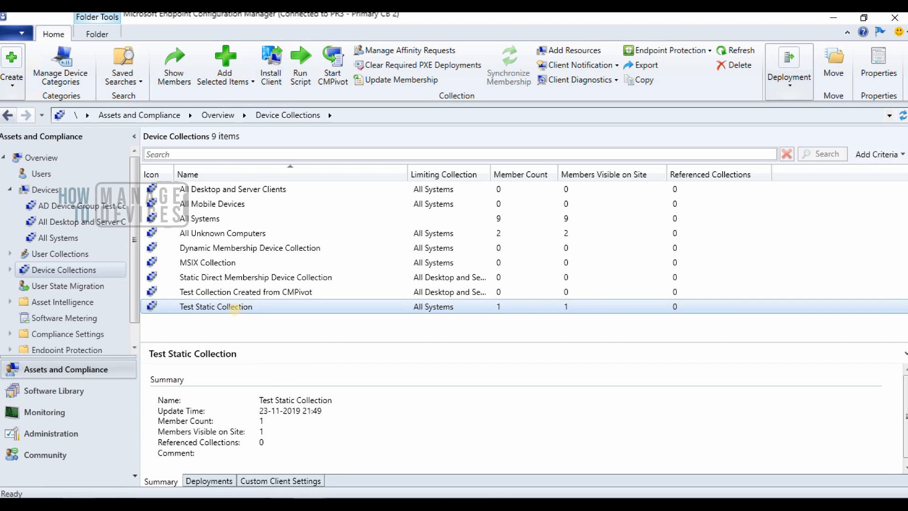
right_click(235, 307)
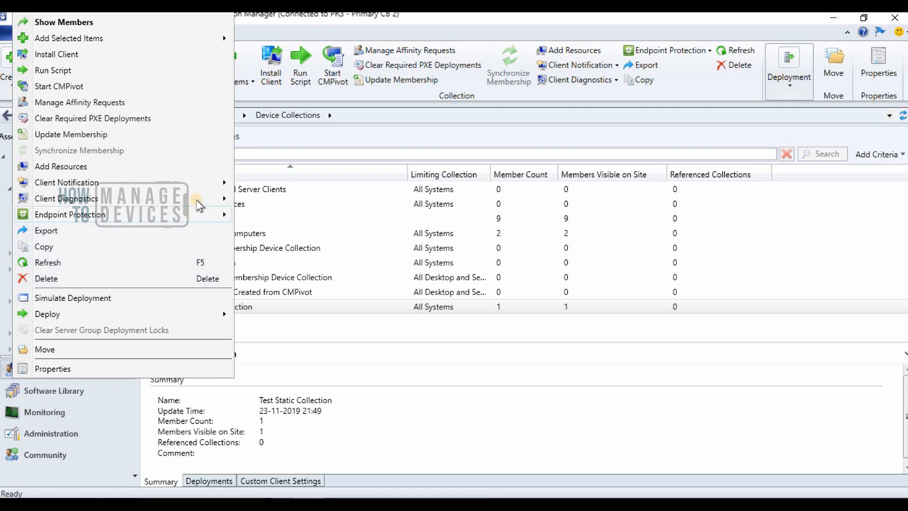
mouse_move(197, 191)
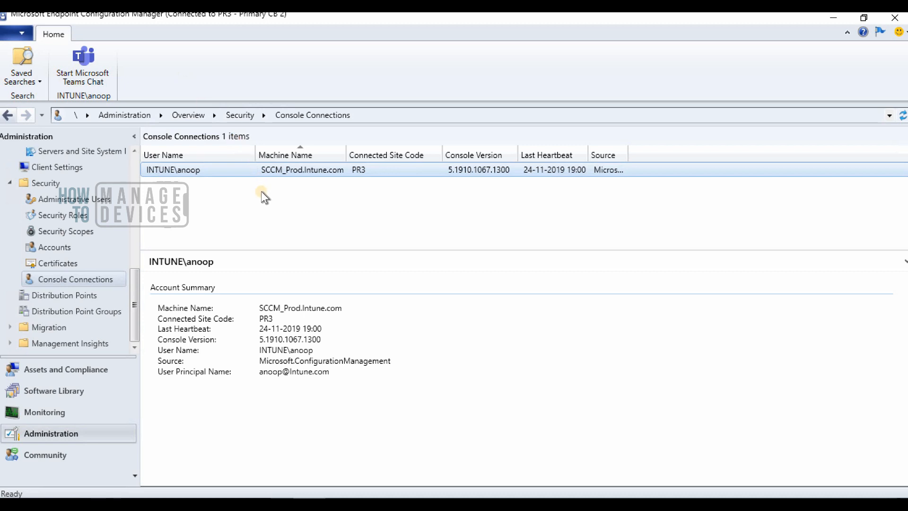
Step: Try to start a Microsoft Teams chat with the administrator listed in Console Connections, enlarging the account summary area between attempts
left_click(90, 69)
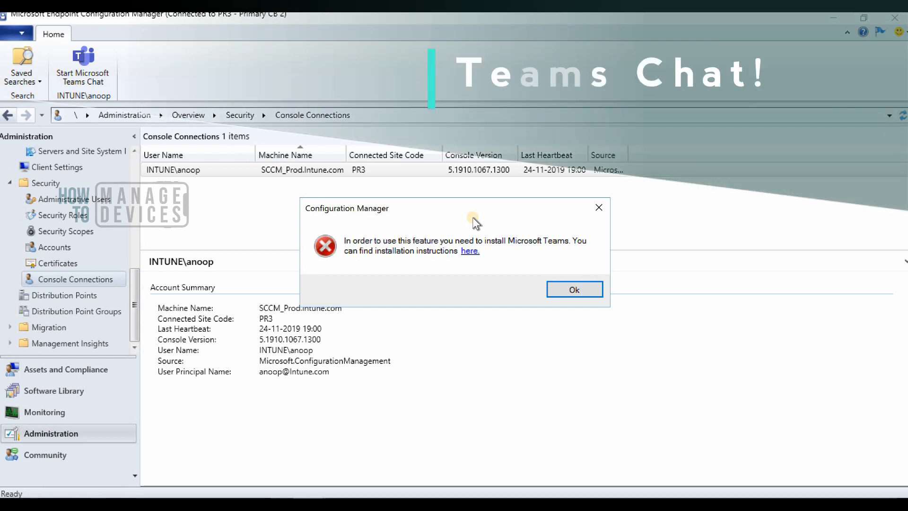
key("Return")
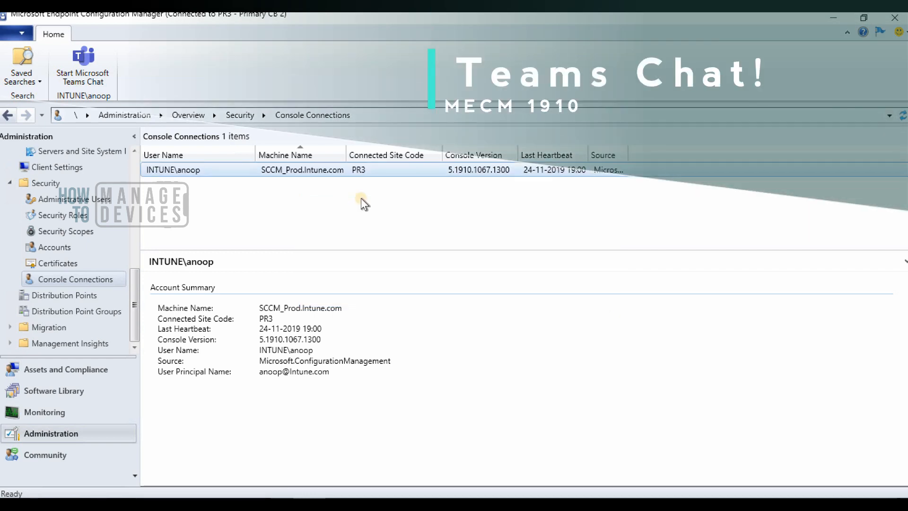
left_click(96, 71)
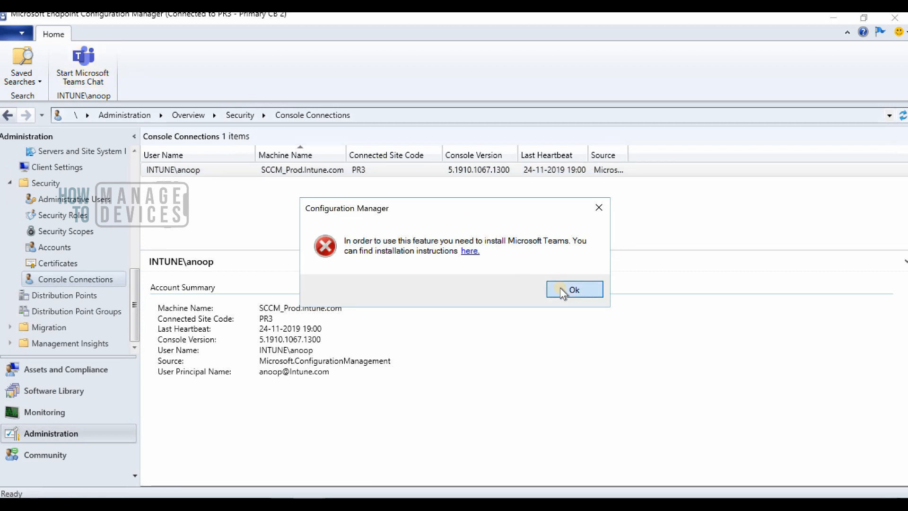
left_click(560, 288)
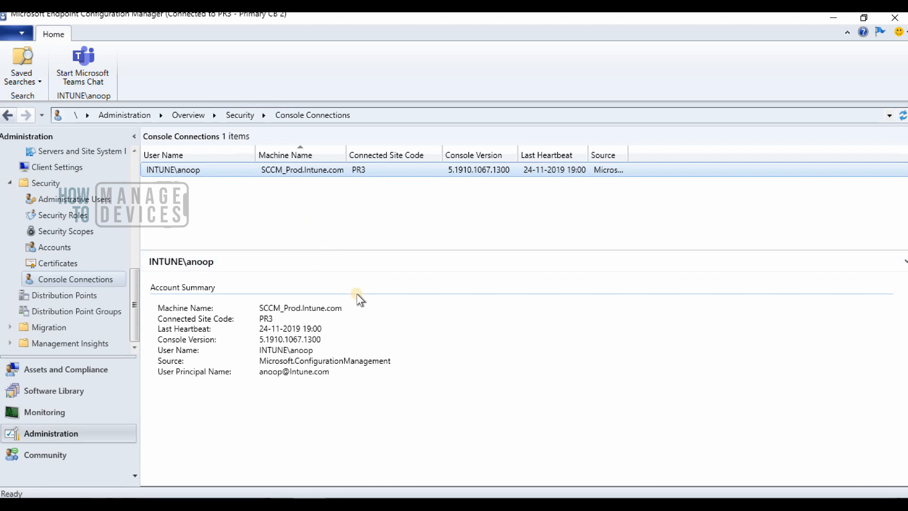
left_click_drag(368, 252, 369, 232)
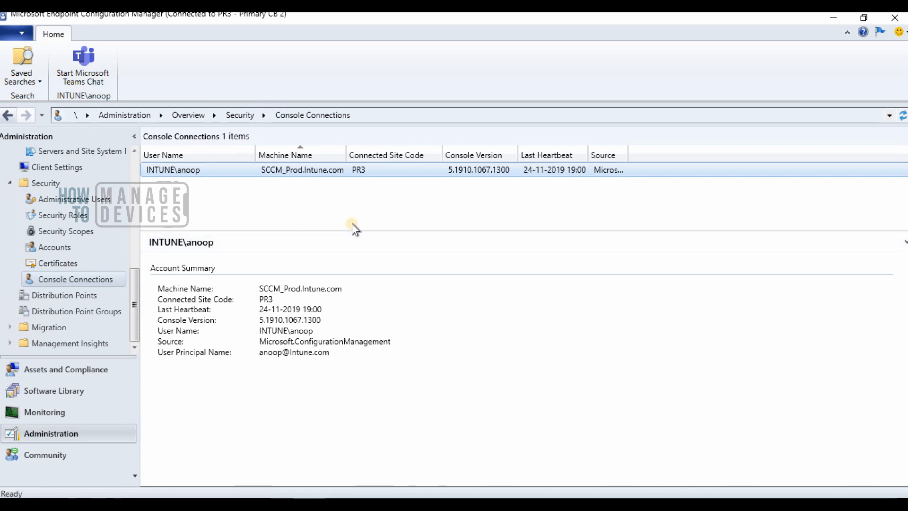
left_click(85, 67)
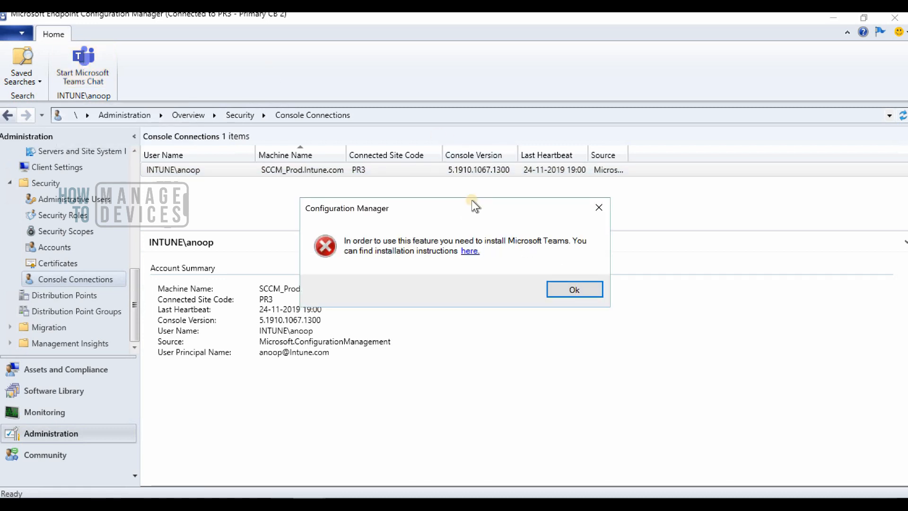
left_click_drag(471, 199, 407, 192)
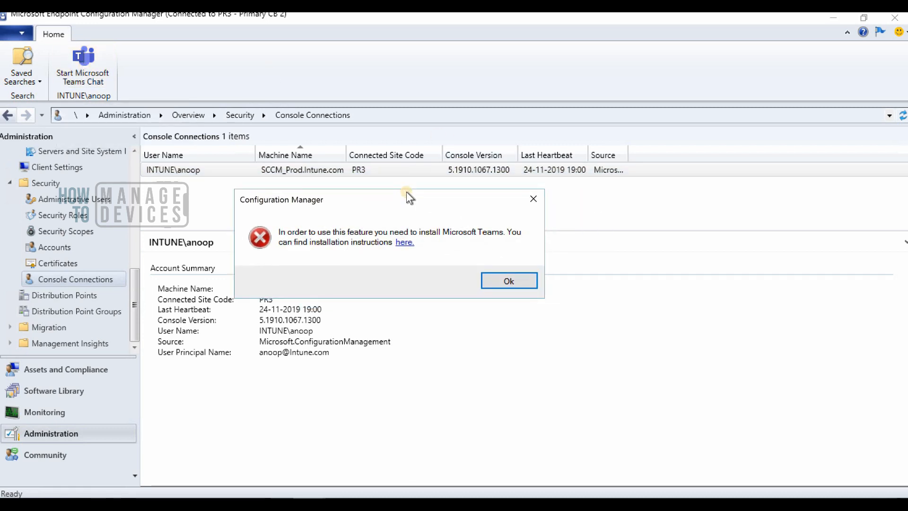
left_click(496, 283)
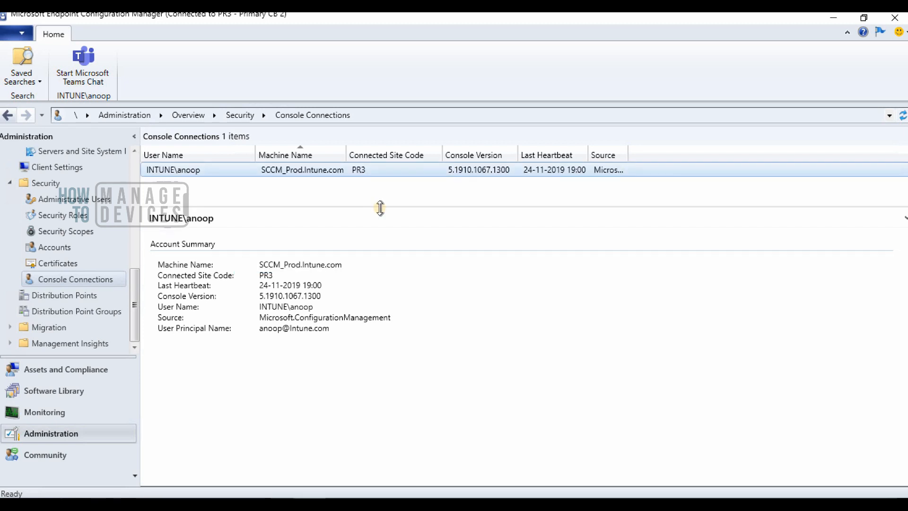